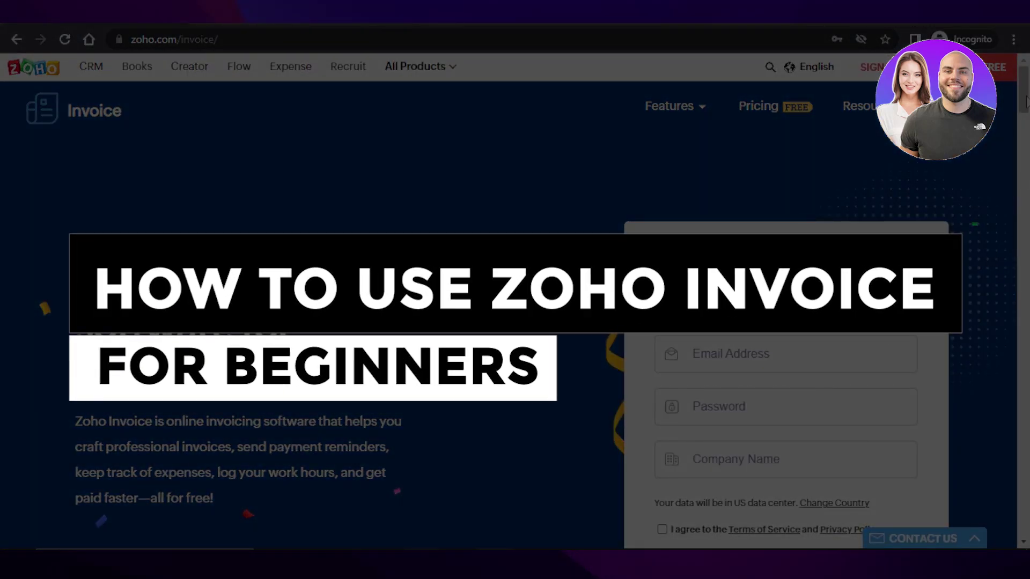
Scroll down the Zoho Invoice landing page
scroll(1024, 169, "down", 6)
scroll(1024, 195, "down", 10)
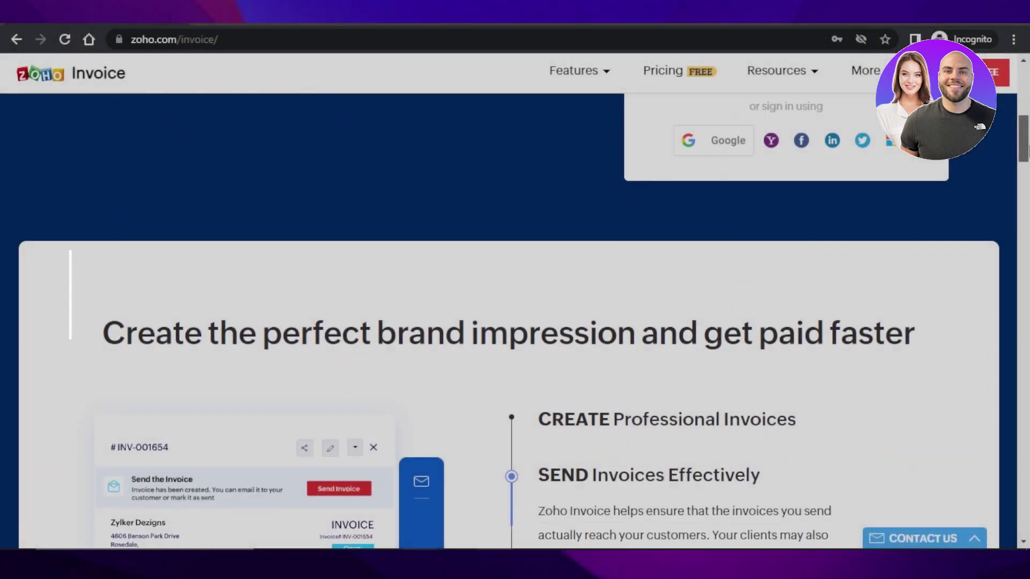
left_click_drag(1027, 195, 1026, 94)
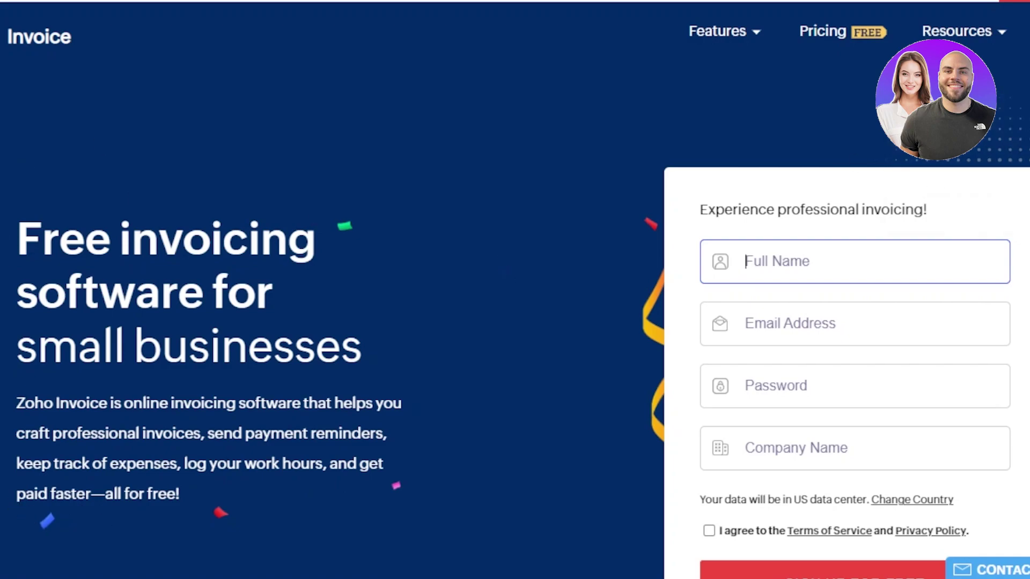
Scroll the Home dashboard to review the ZMW0.00 receivables and the empty Sales and Expenses chart
scroll(515, 300, "down", 5)
scroll(515, 289, "down", 3)
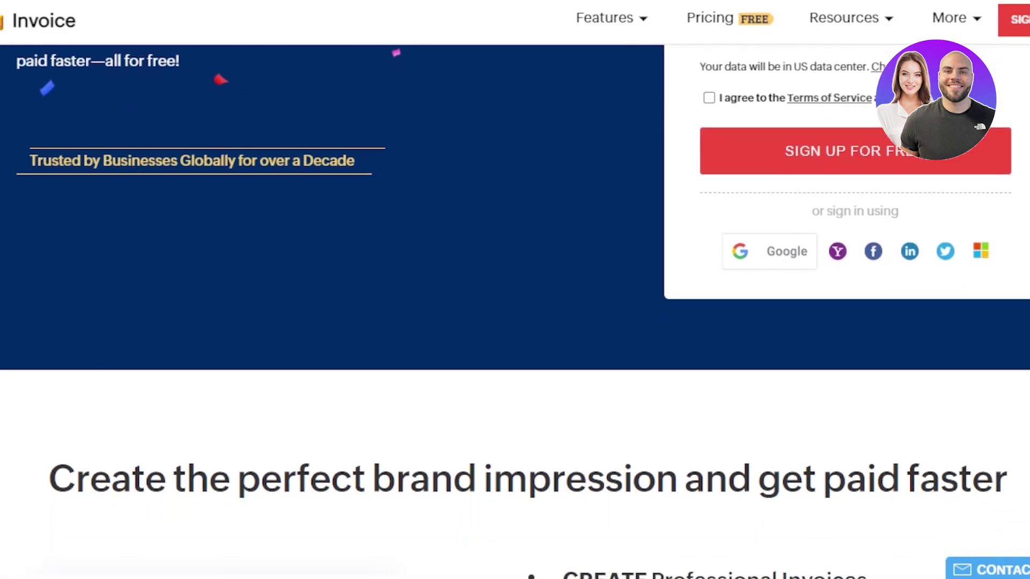
scroll(515, 289, "up", 6)
scroll(515, 300, "down", 2)
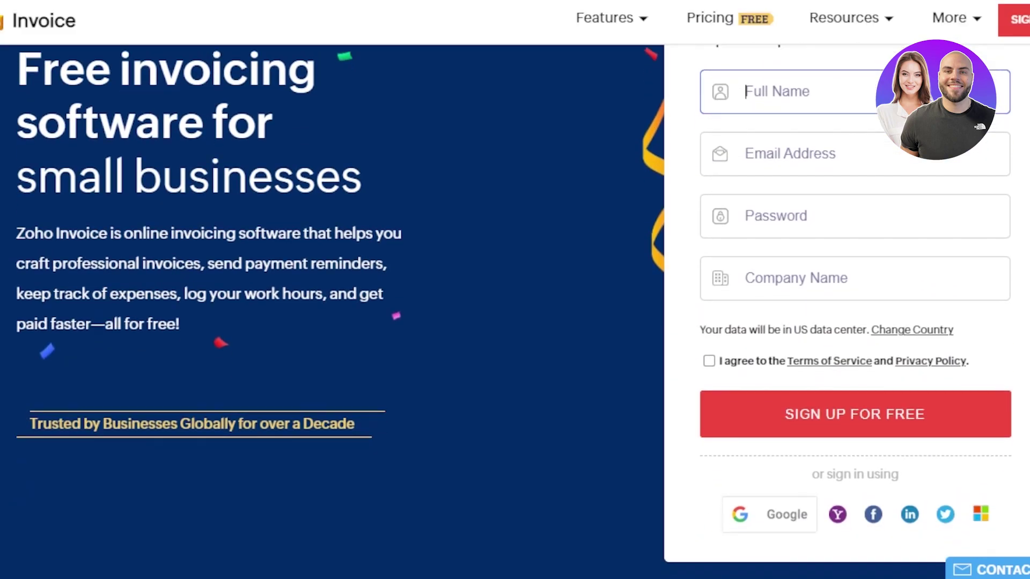
scroll(515, 300, "up", 2)
scroll(515, 300, "down", 1)
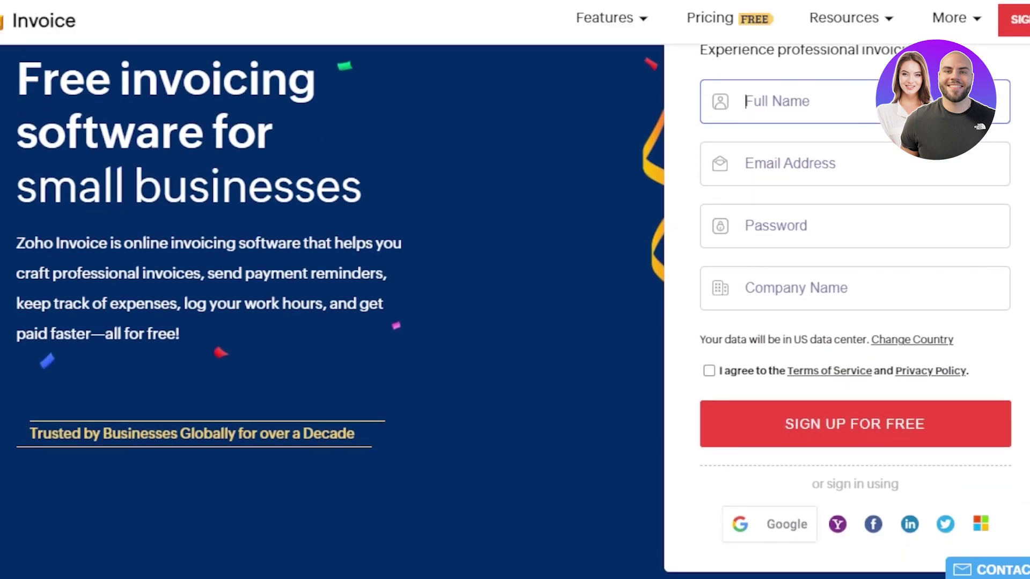
scroll(515, 301, "up", 1)
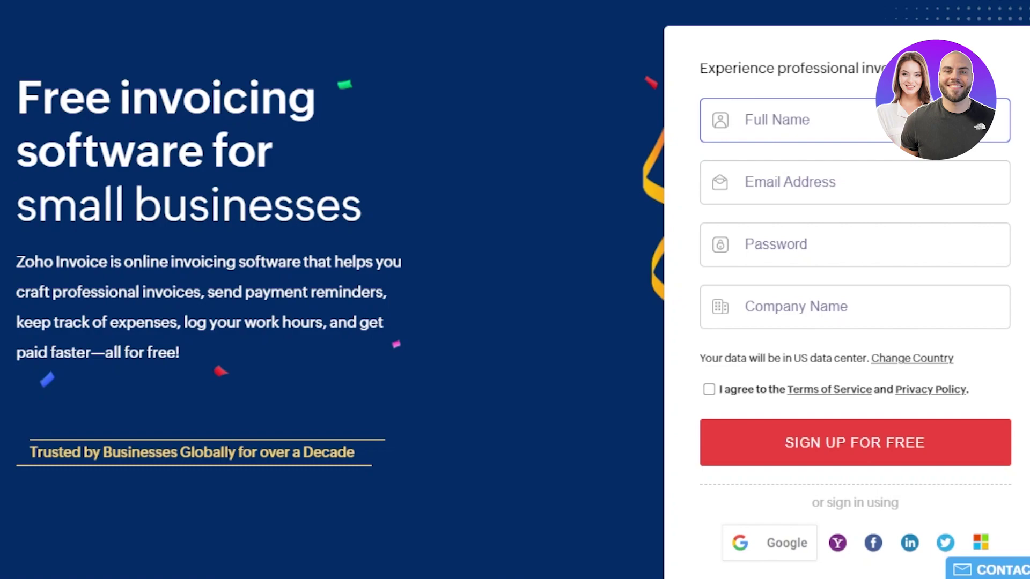
scroll(903, 368, "down", 2)
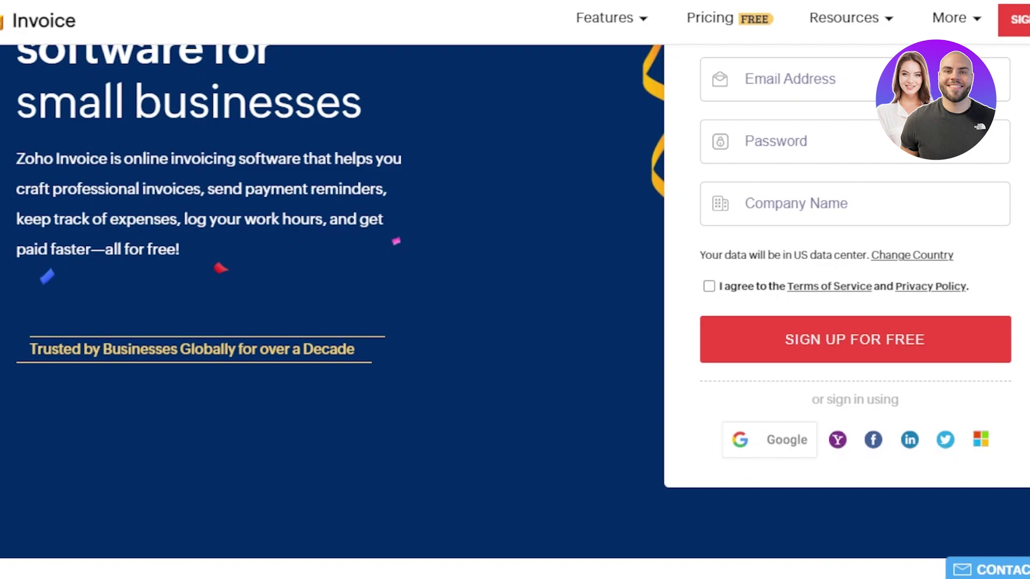
scroll(515, 290, "up", 5)
scroll(515, 290, "down", 6)
scroll(515, 290, "up", 3)
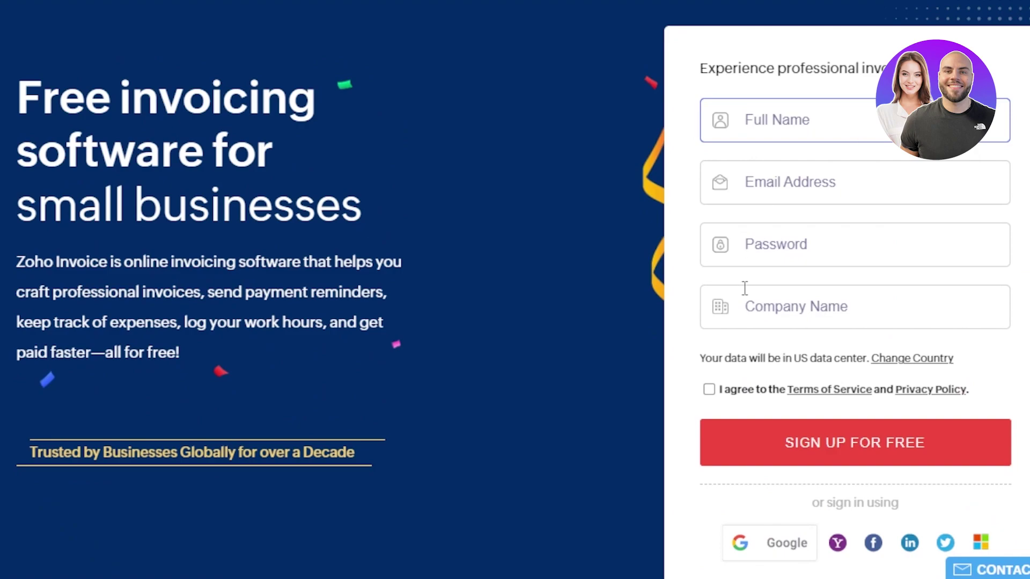
scroll(515, 290, "up", 3)
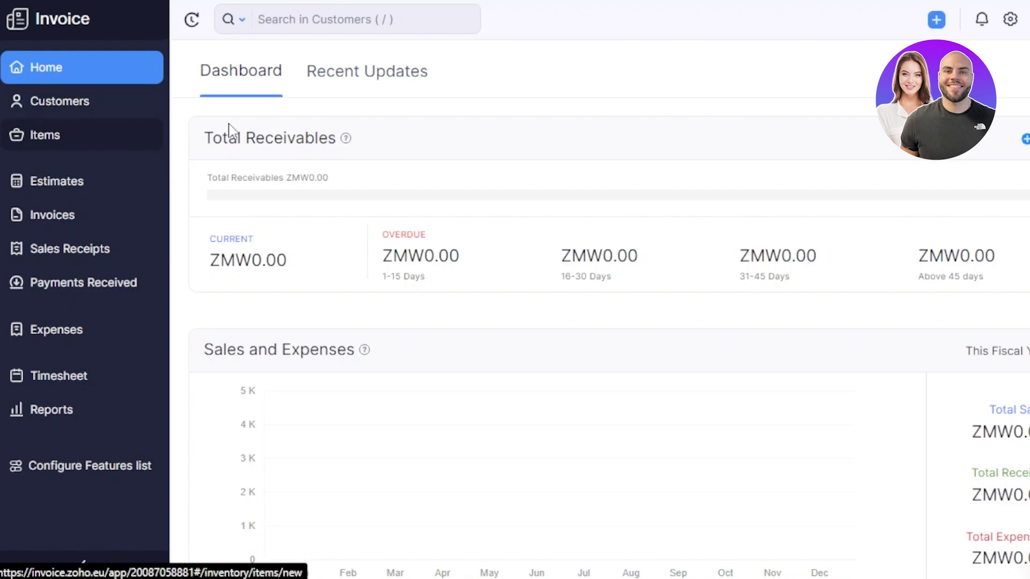
Start a new individual customer with the salutation Mr
left_click(109, 111)
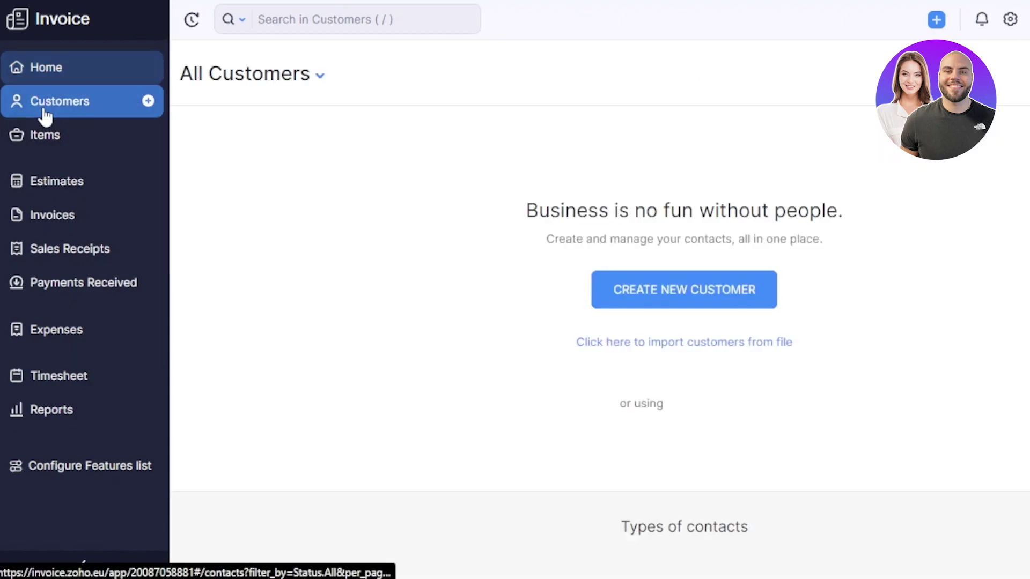
left_click(615, 288)
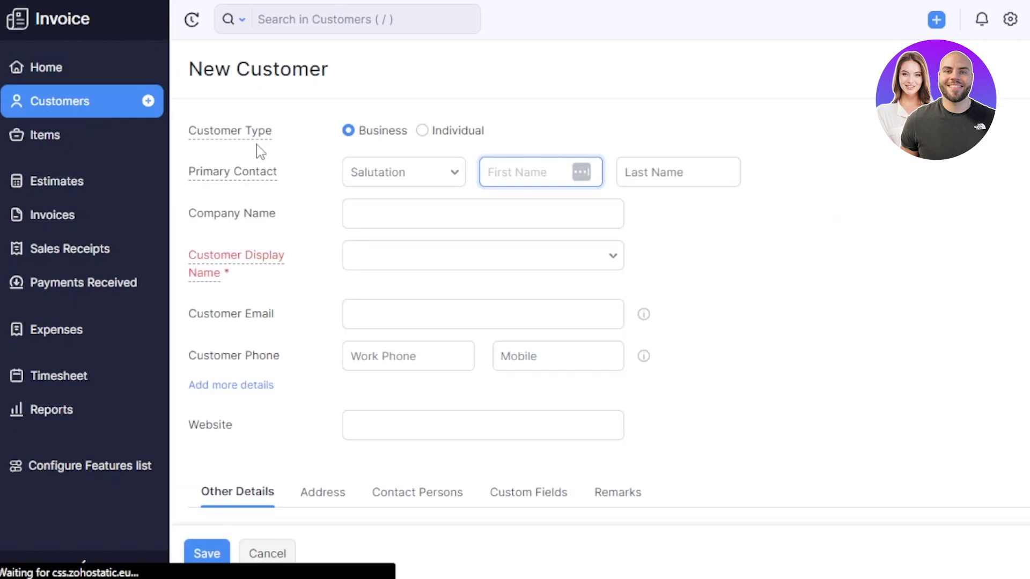
left_click(423, 131)
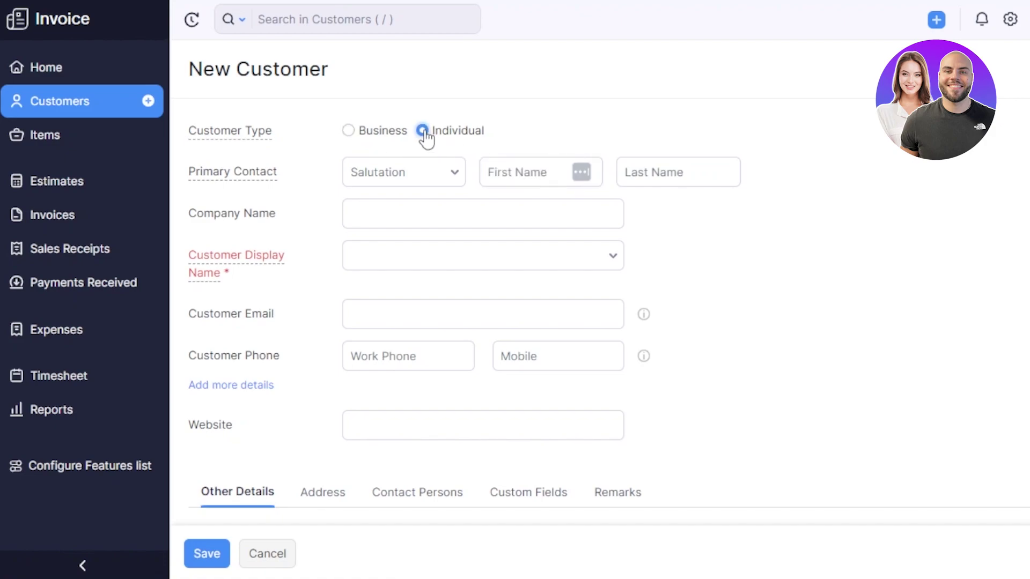
left_click(426, 179)
left_click(386, 211)
Enter the customer's first and last name and company Usl, with salutation plus full name as display name
left_click(526, 180)
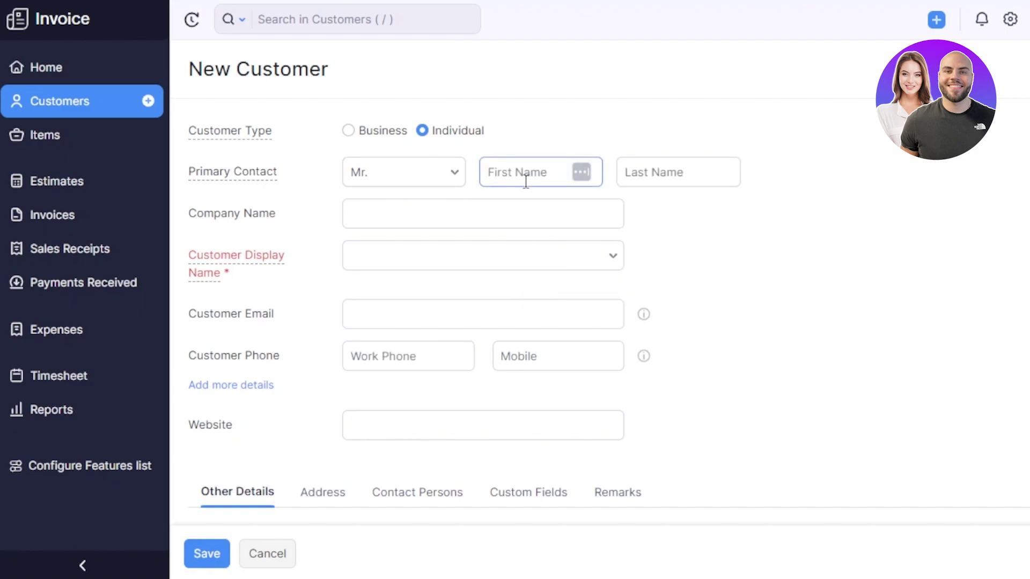
key("Tab")
left_click(418, 221)
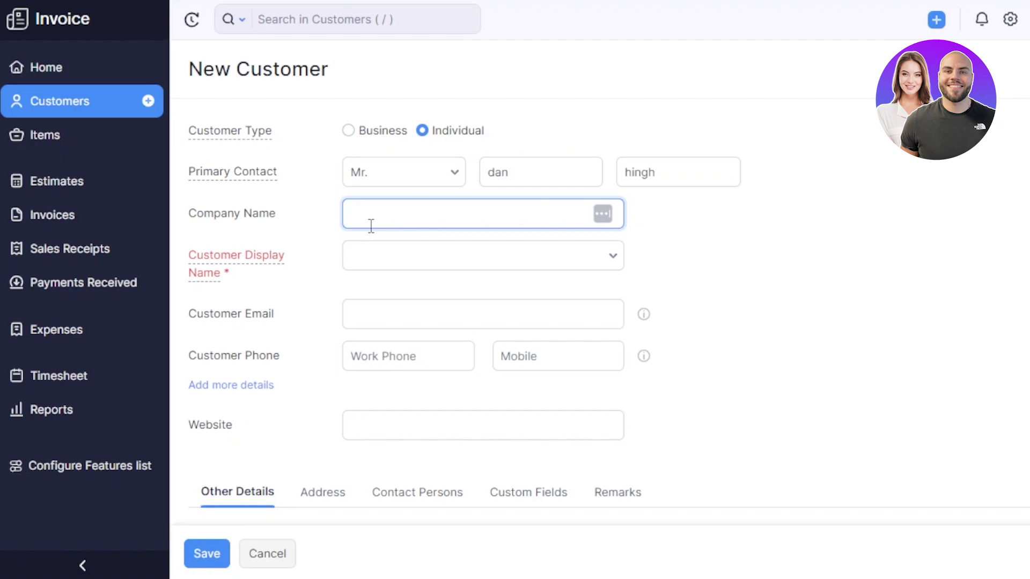
type("Usl")
left_click(378, 256)
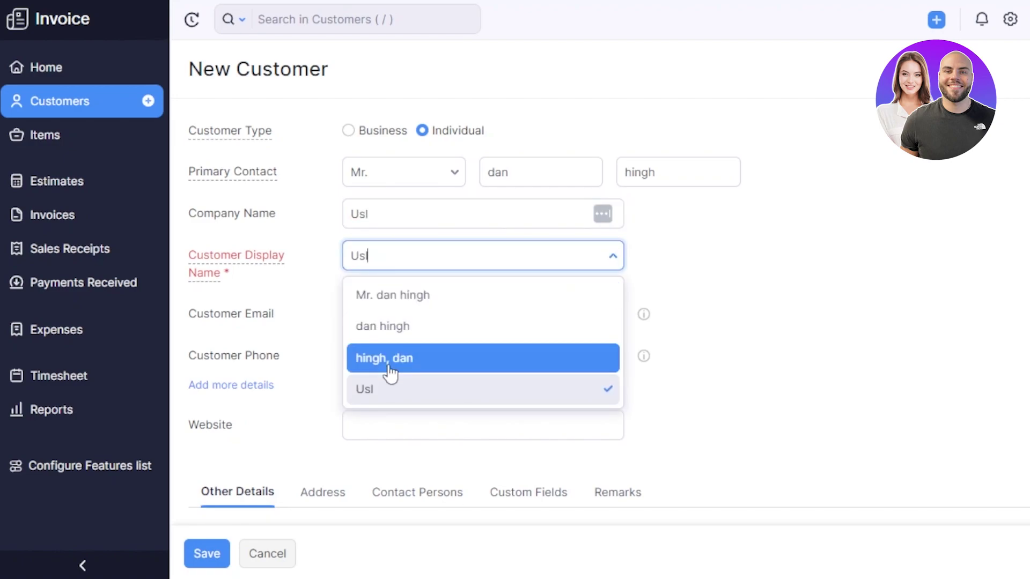
key("Tab")
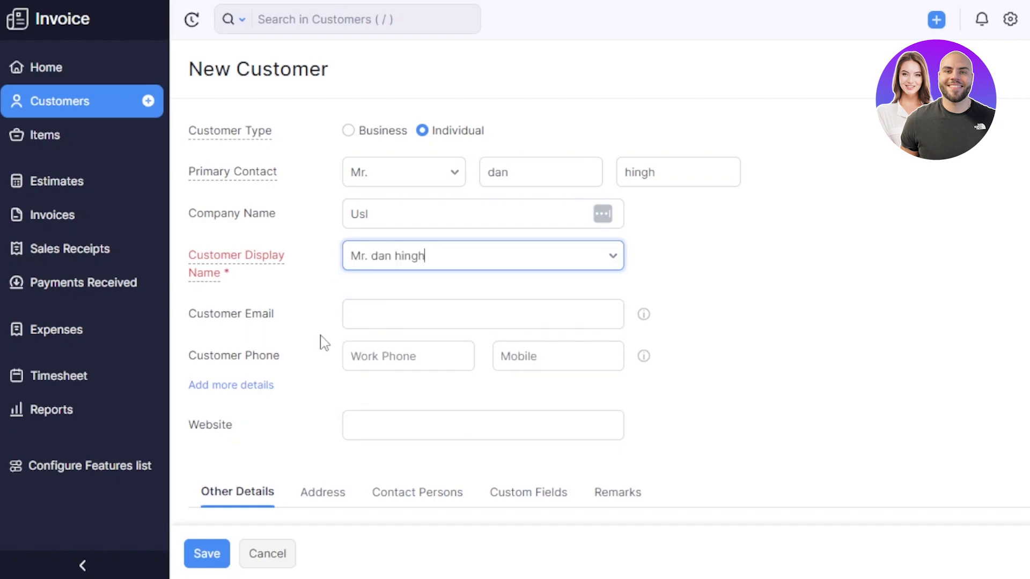
left_click(386, 312)
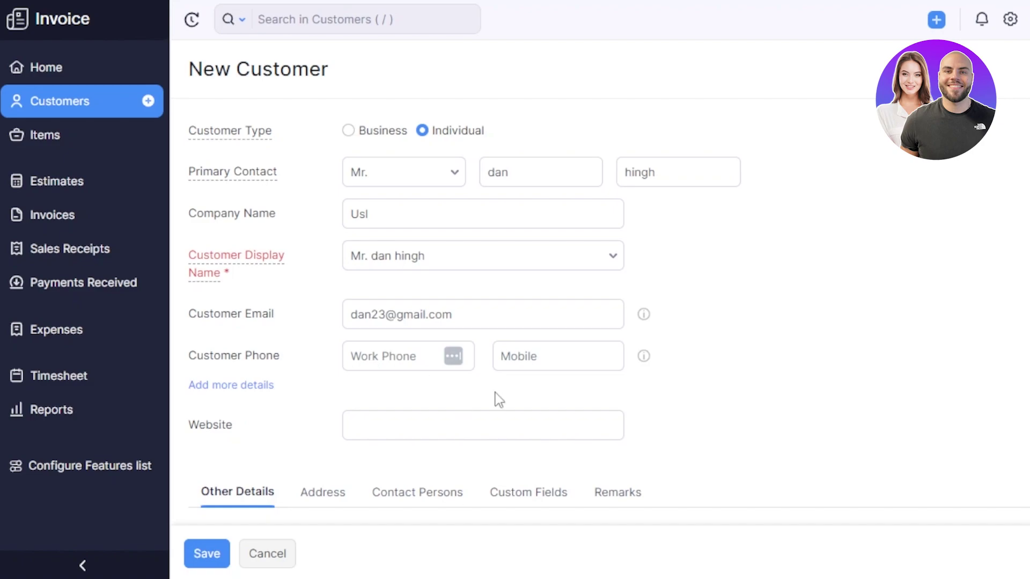
Browse the customer form's Other Details, Address, Contact Persons and Custom Fields sections
scroll(599, 283, "down", 4)
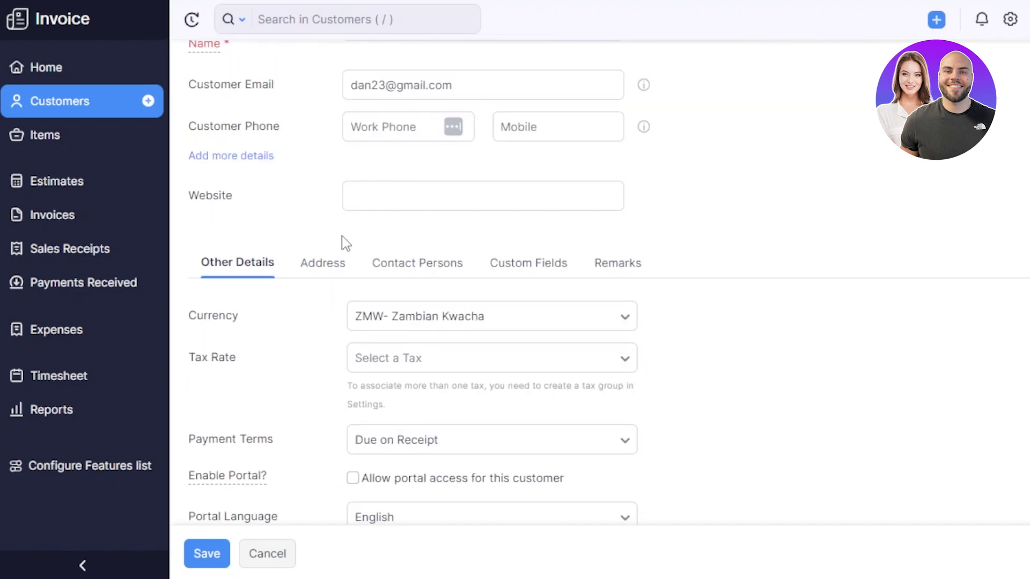
left_click(374, 189)
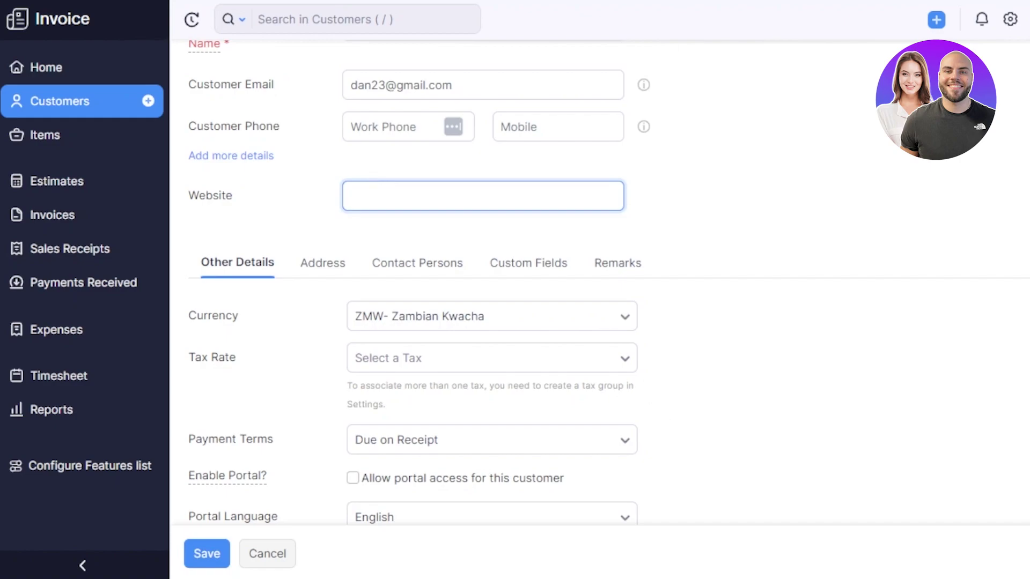
scroll(590, 269, "down", 3)
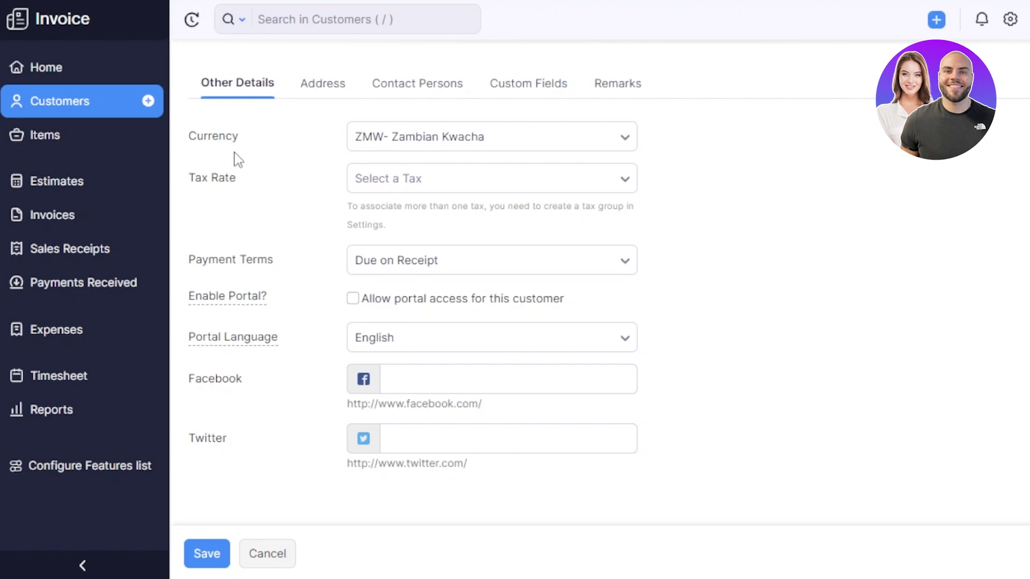
left_click(317, 96)
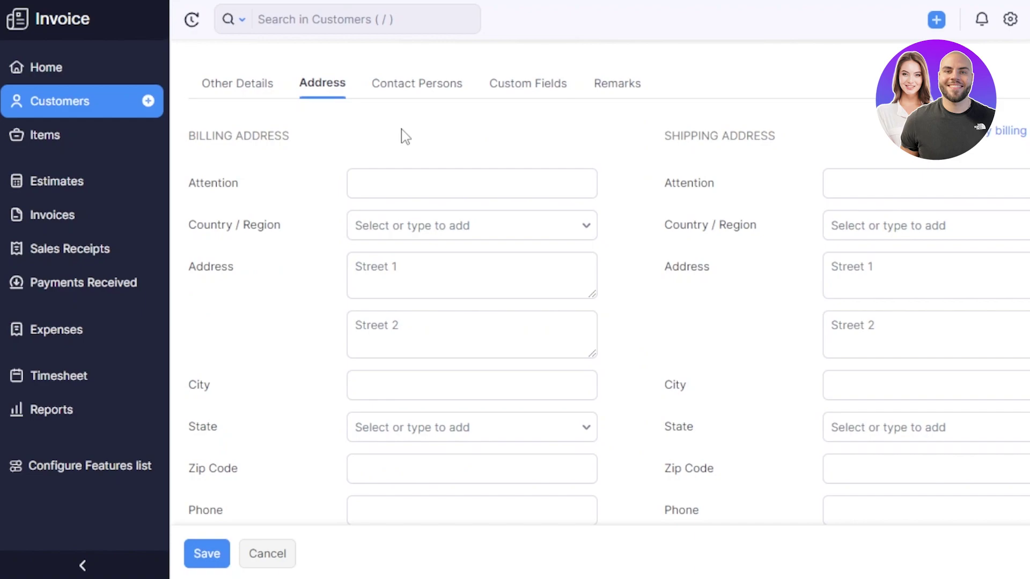
left_click(414, 85)
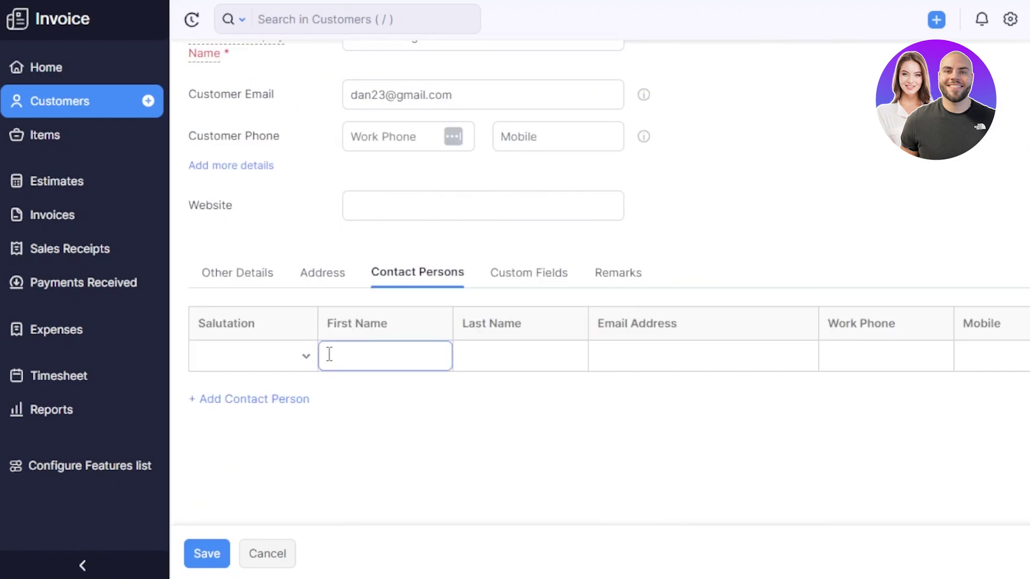
left_click(516, 282)
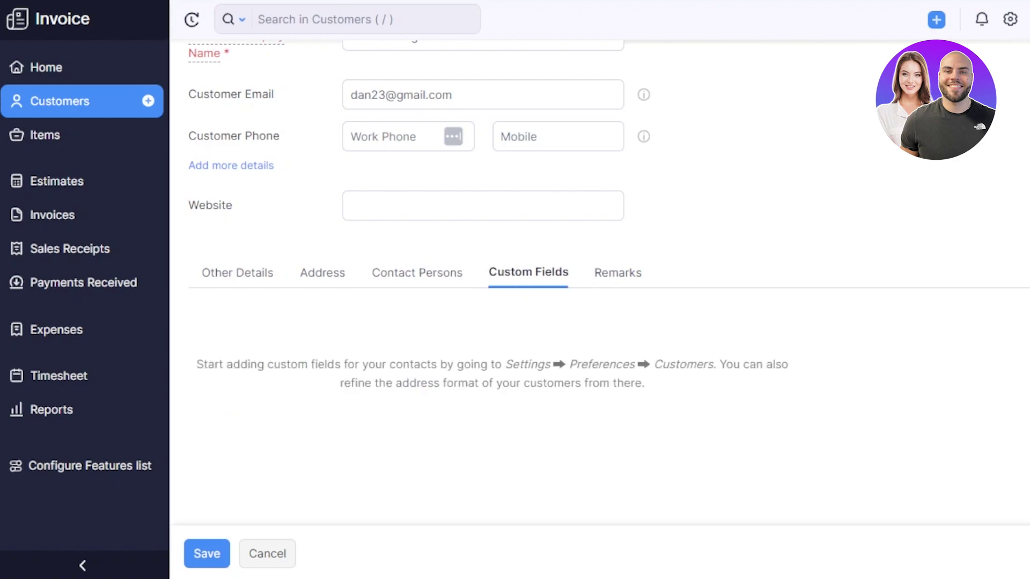
Save the individual customer, review its overview, then go to the Items list
left_click(200, 563)
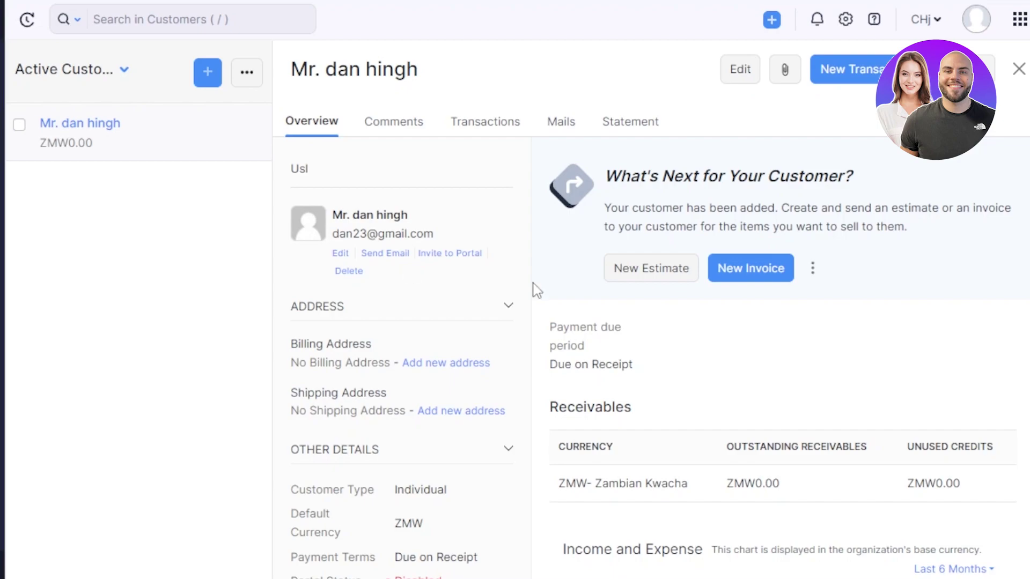
scroll(652, 358, "down", 1)
scroll(855, 188, "down", 5)
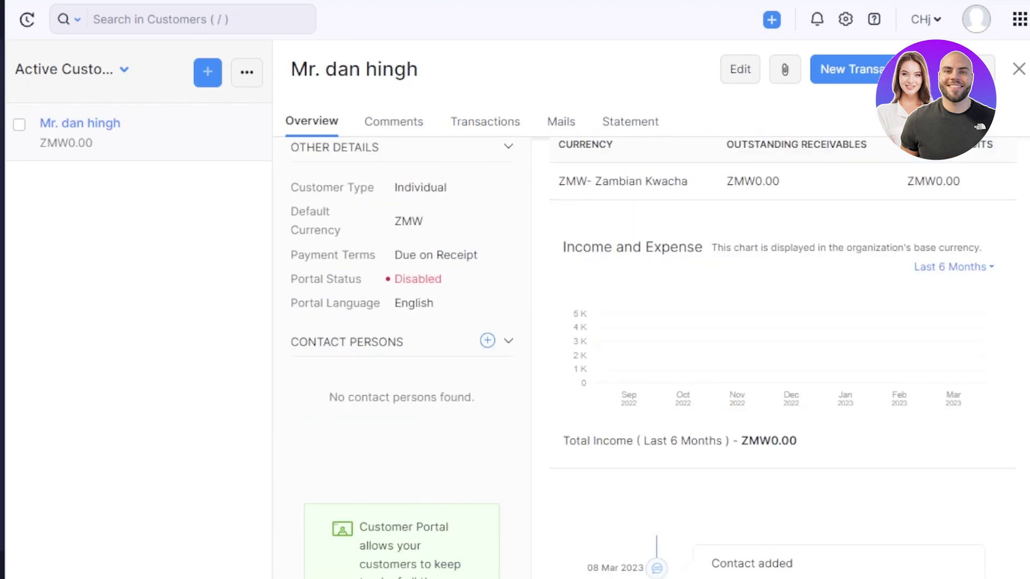
scroll(854, 188, "up", 6)
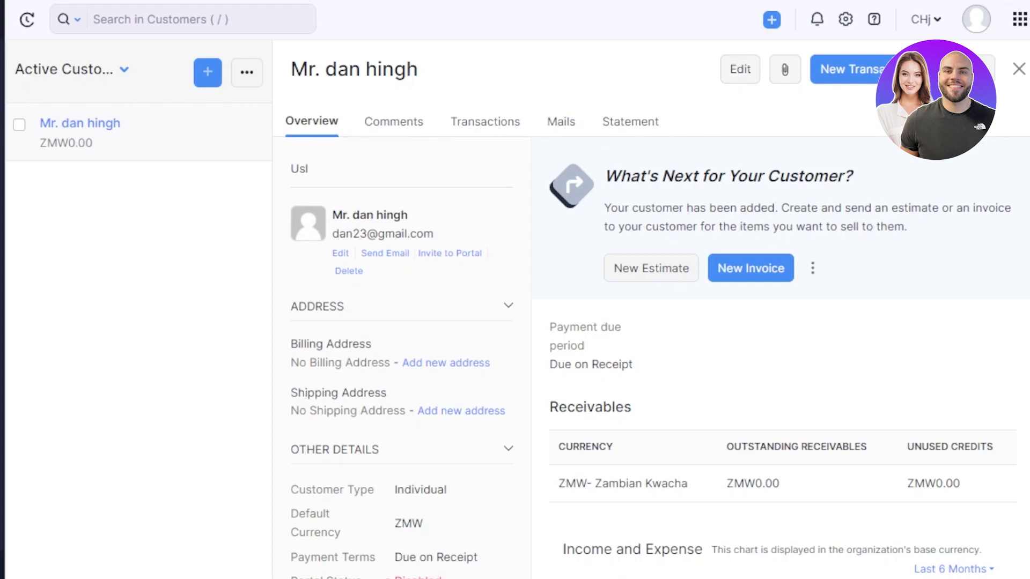
left_click(858, 69)
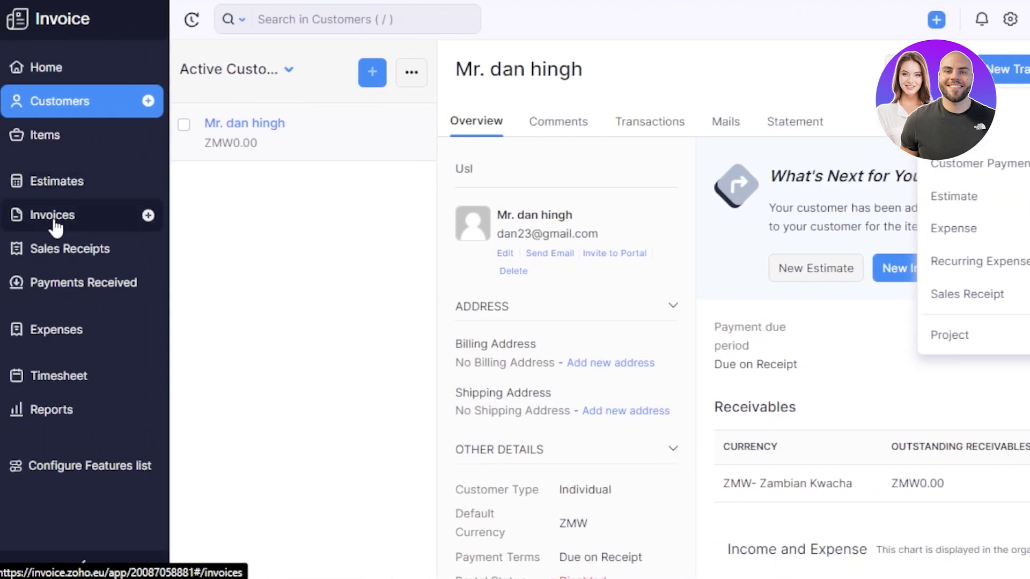
left_click(72, 139)
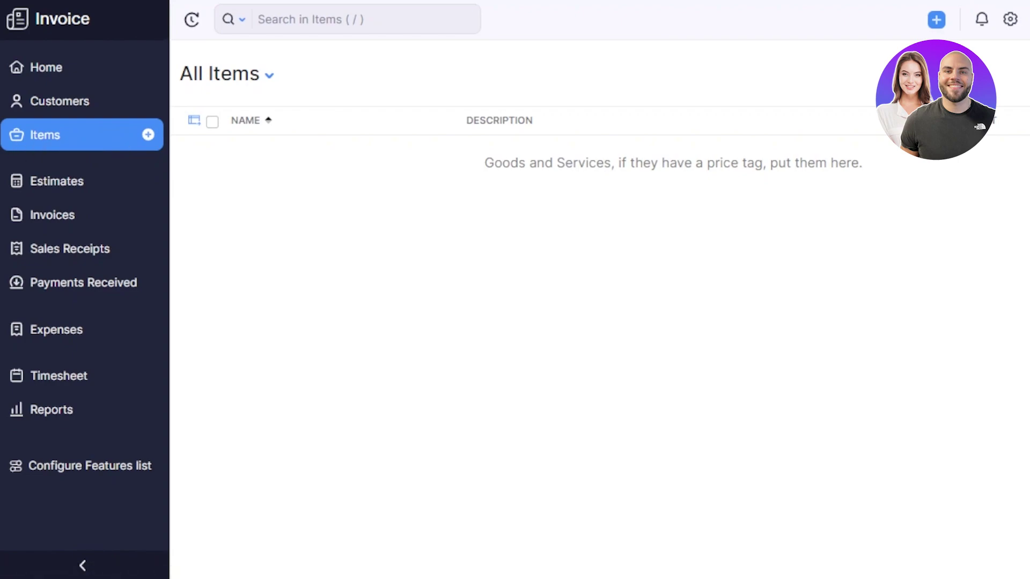
Create service item 'online service' with unit pcs, selling price 1,000 and description 'test'
left_click(960, 73)
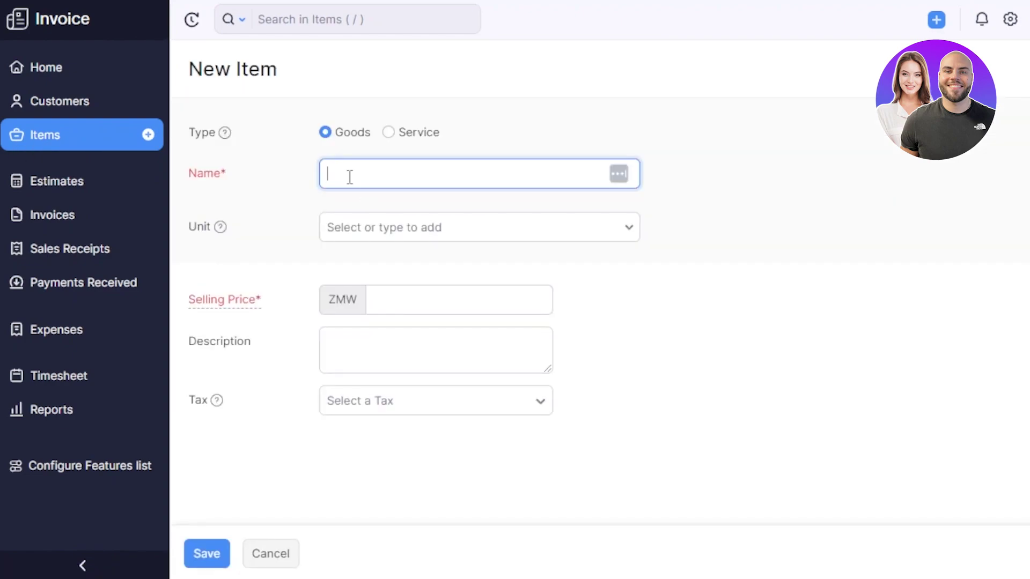
left_click(389, 132)
left_click(378, 167)
type("ne service")
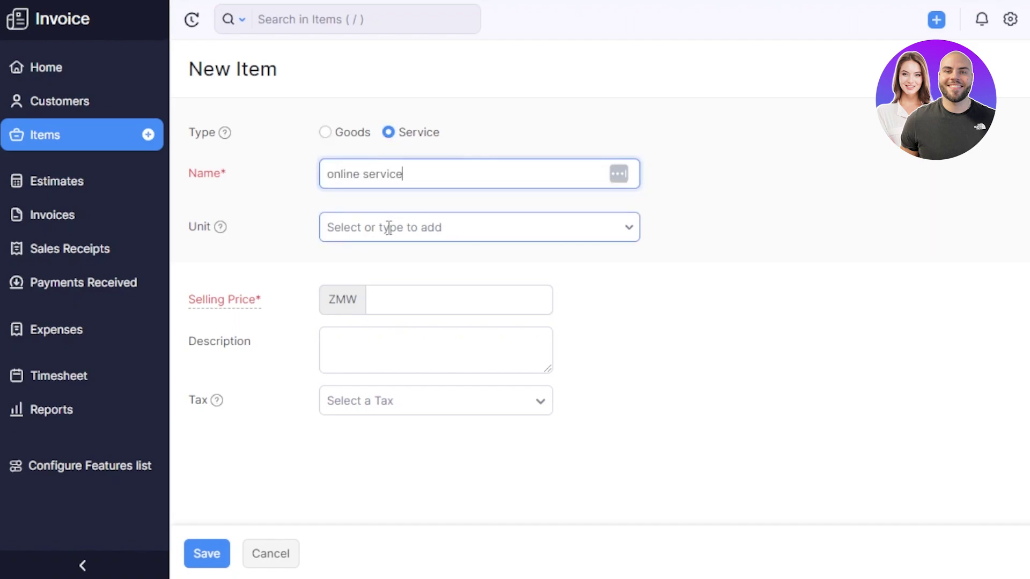
left_click(388, 227)
scroll(375, 343, "down", 3)
type("g")
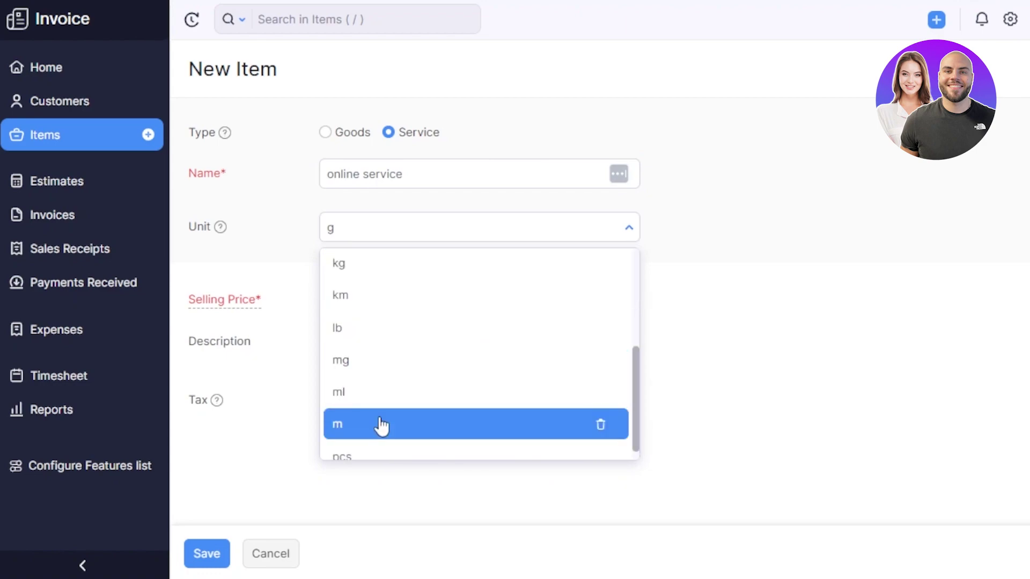
left_click(342, 455)
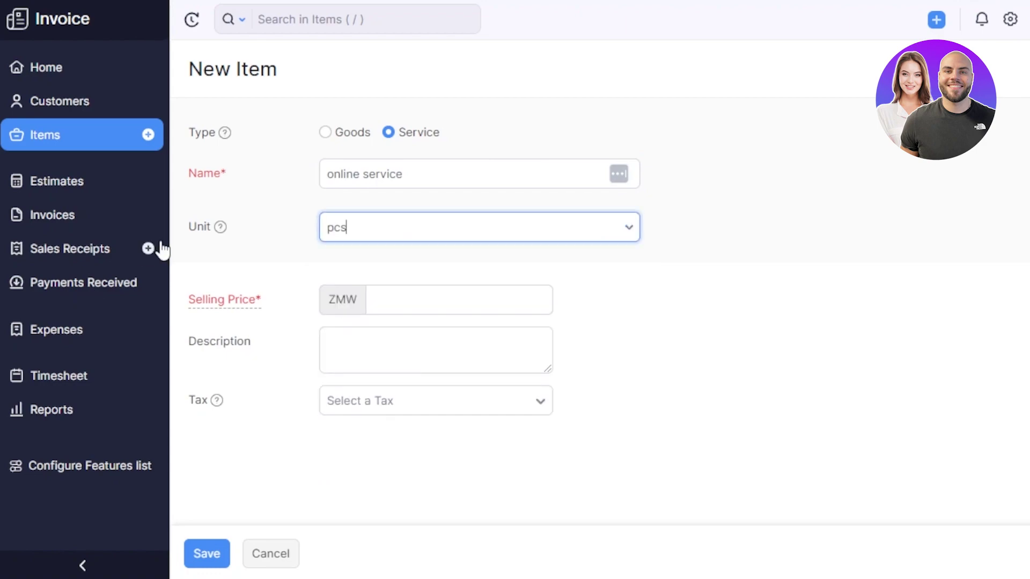
left_click(425, 308)
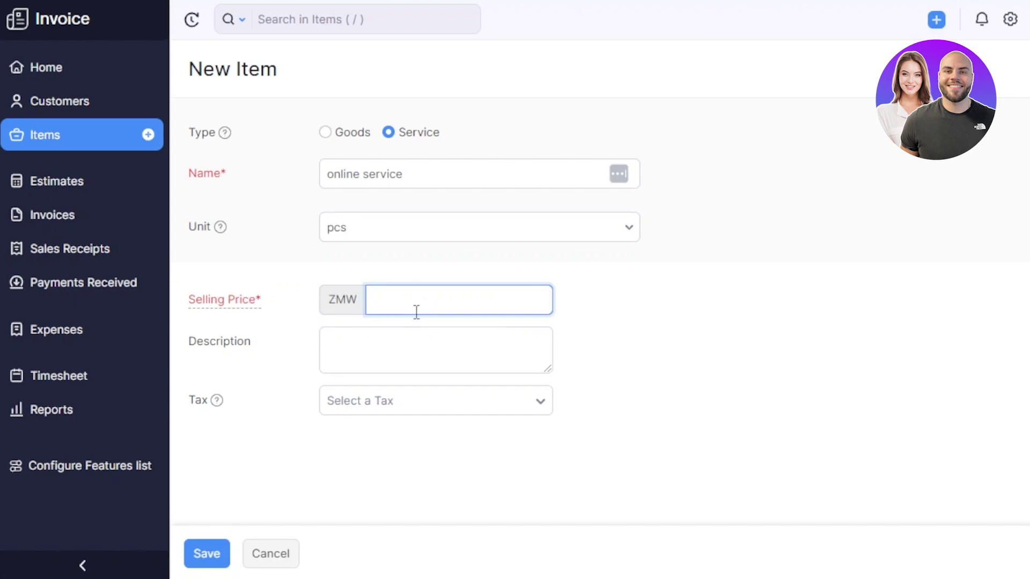
left_click(398, 350)
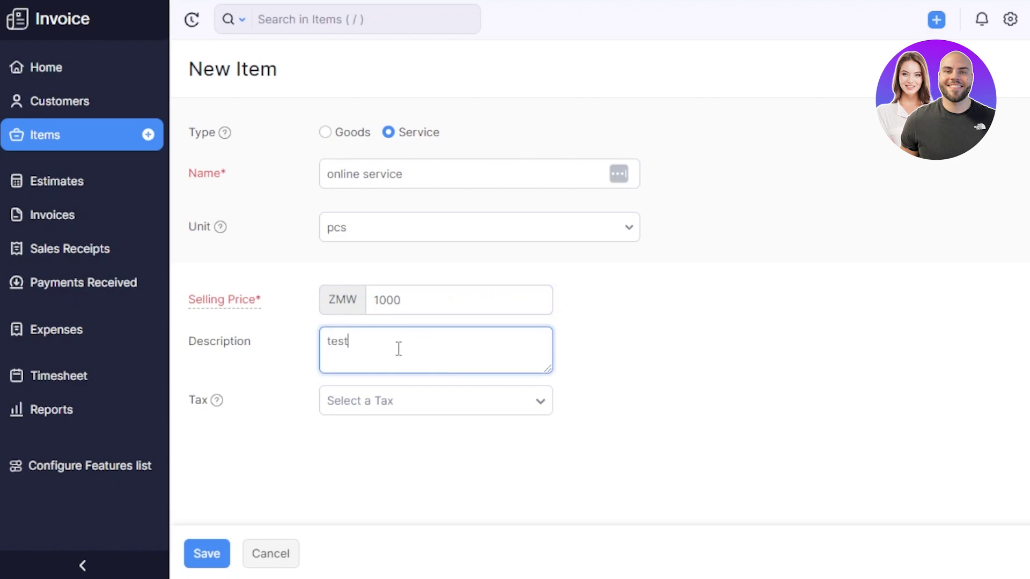
left_click(358, 412)
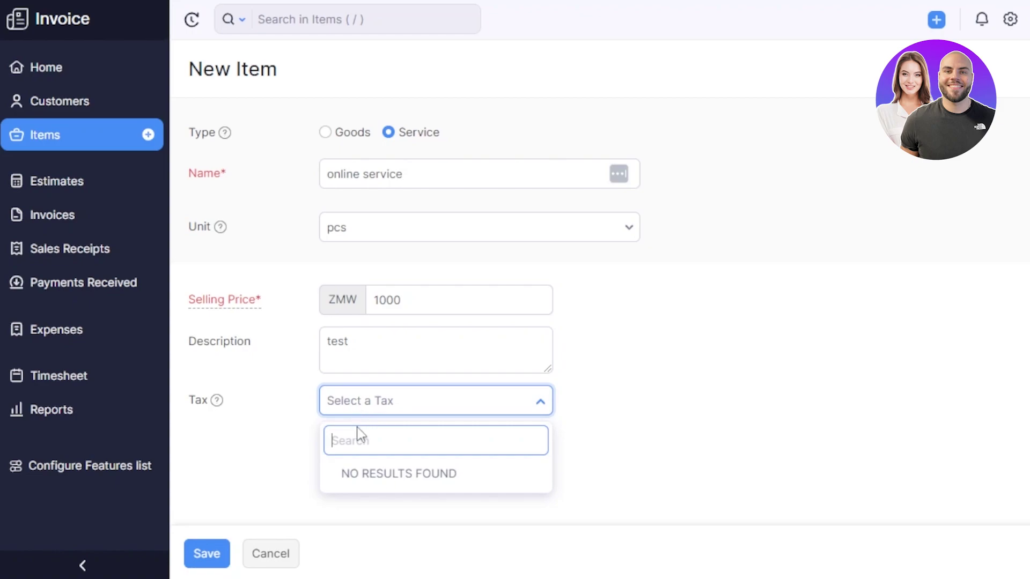
left_click(208, 556)
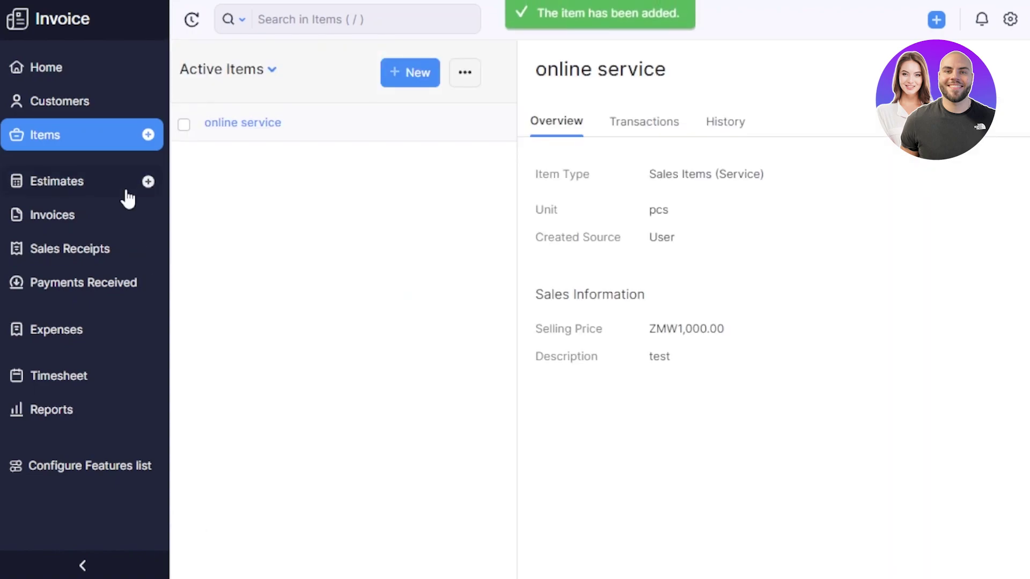
Start a new invoice and select the existing customer
left_click(62, 219)
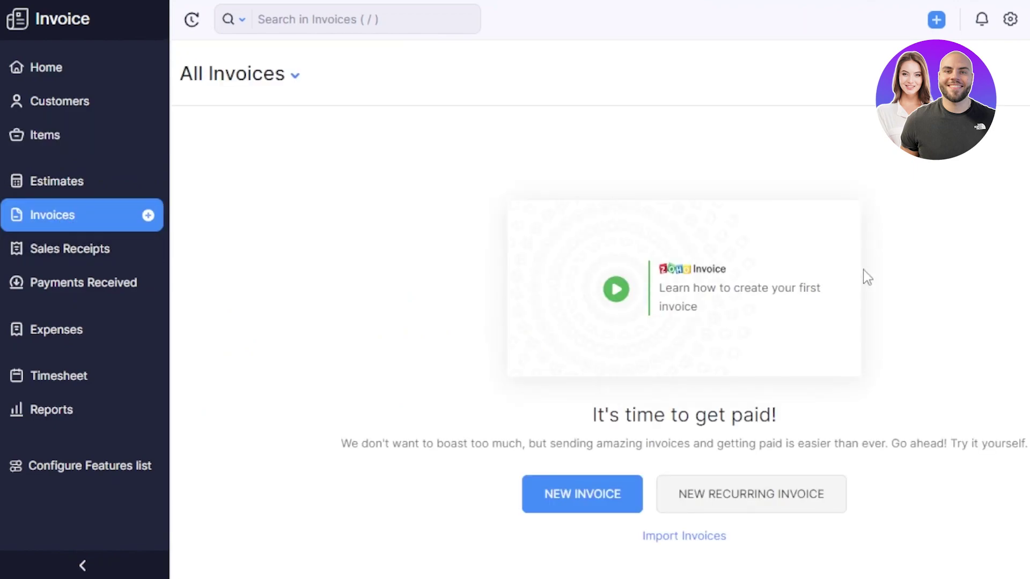
left_click(590, 501)
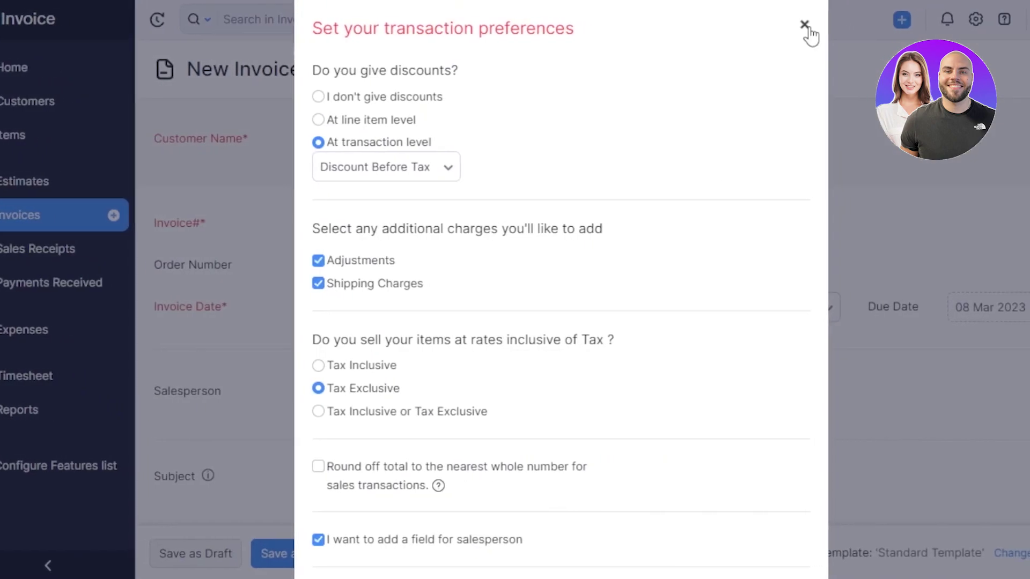
left_click(805, 26)
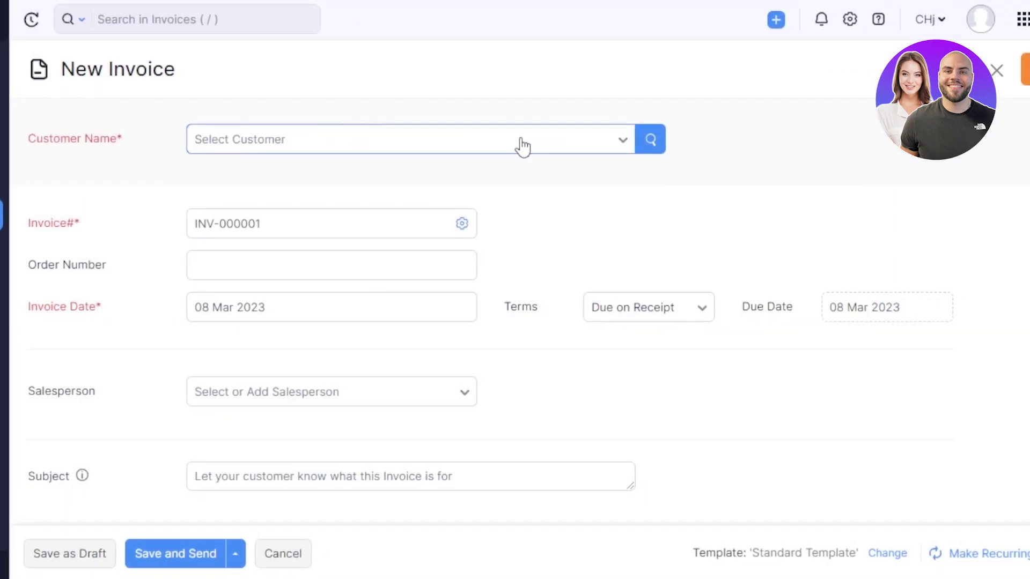
left_click(621, 146)
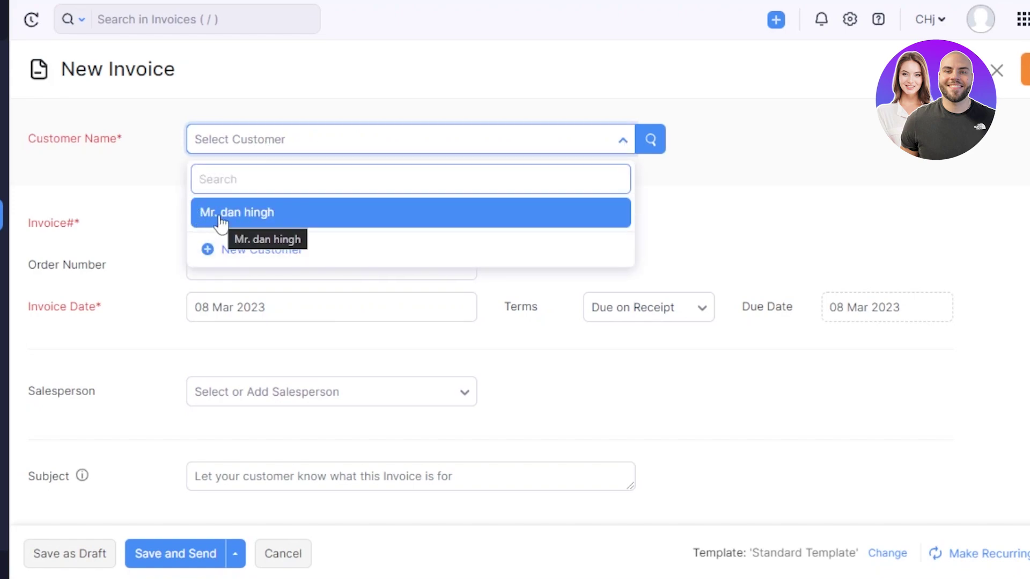
left_click(219, 217)
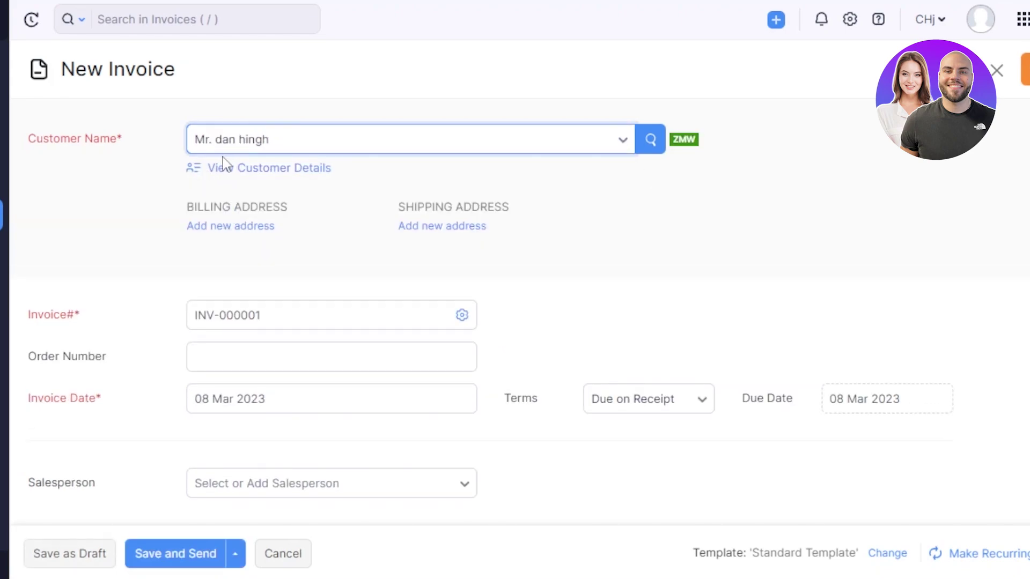
Enter order number 1099 and keep 08 Mar 2023 as the invoice date
scroll(940, 182, "down", 4)
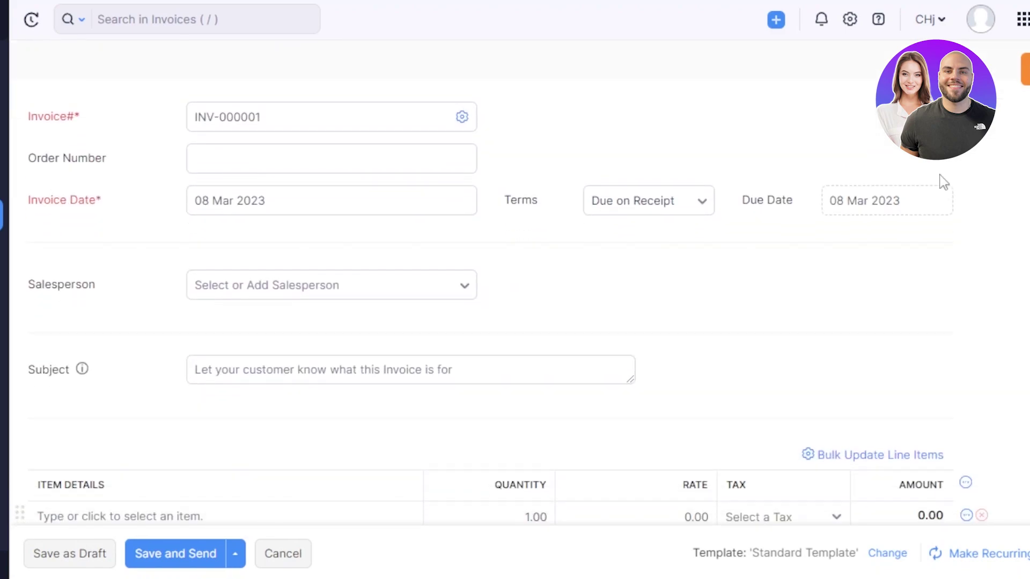
left_click_drag(263, 116, 184, 115)
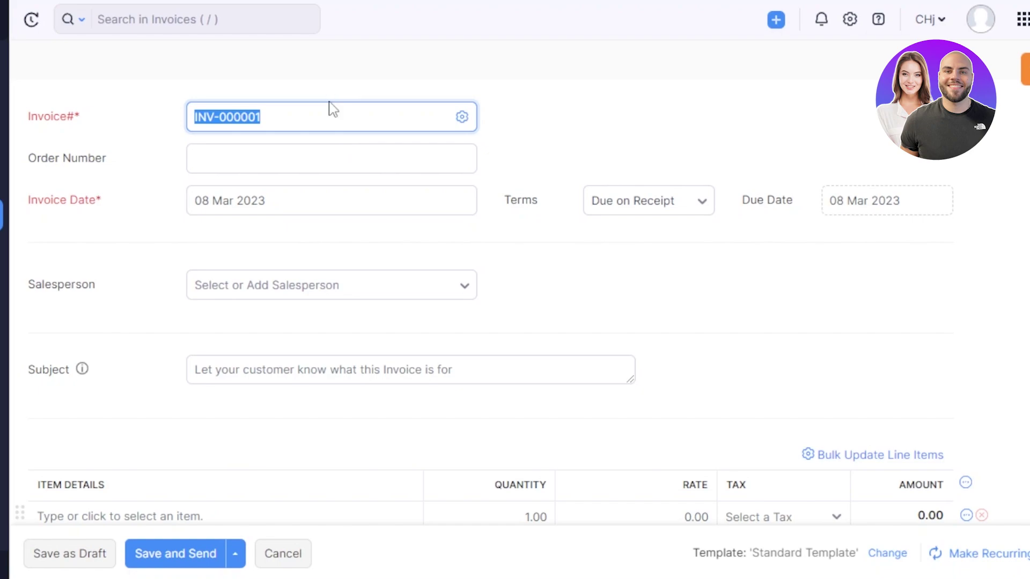
left_click(266, 118)
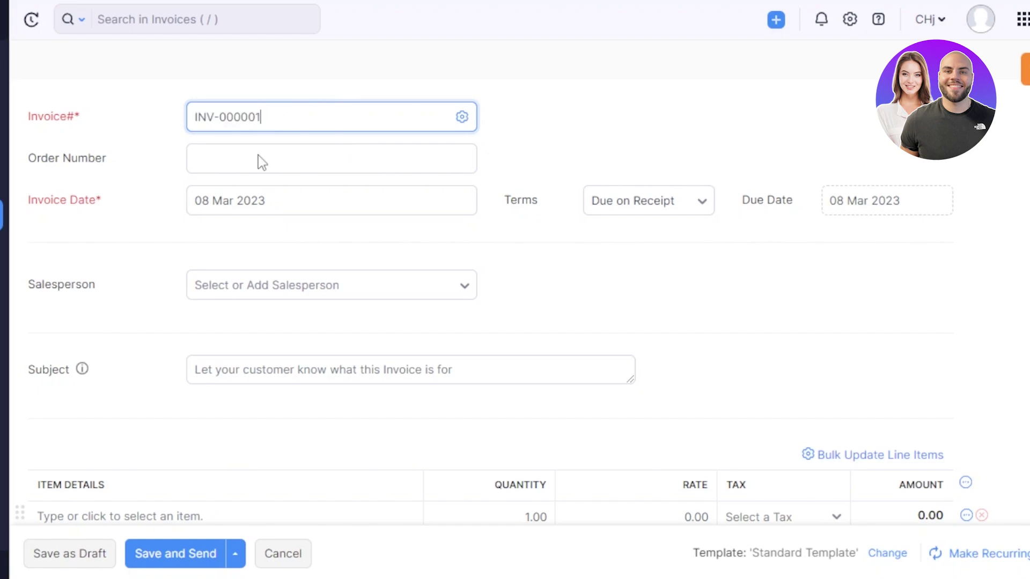
left_click(258, 169)
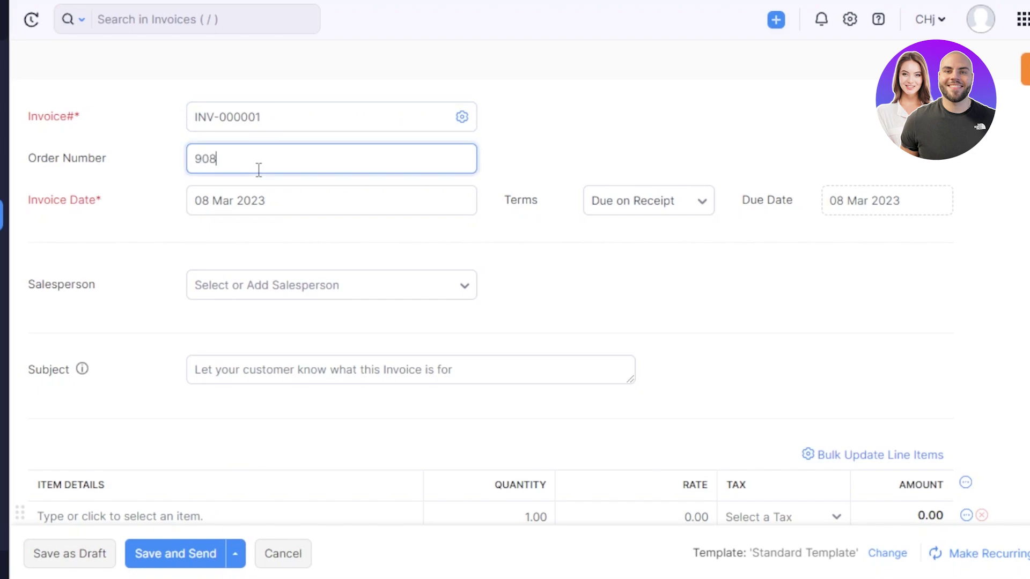
type("9087")
key("BackSpace")
key("BackSpace")
key("BackSpace")
key("BackSpace")
type("1099")
left_click(308, 207)
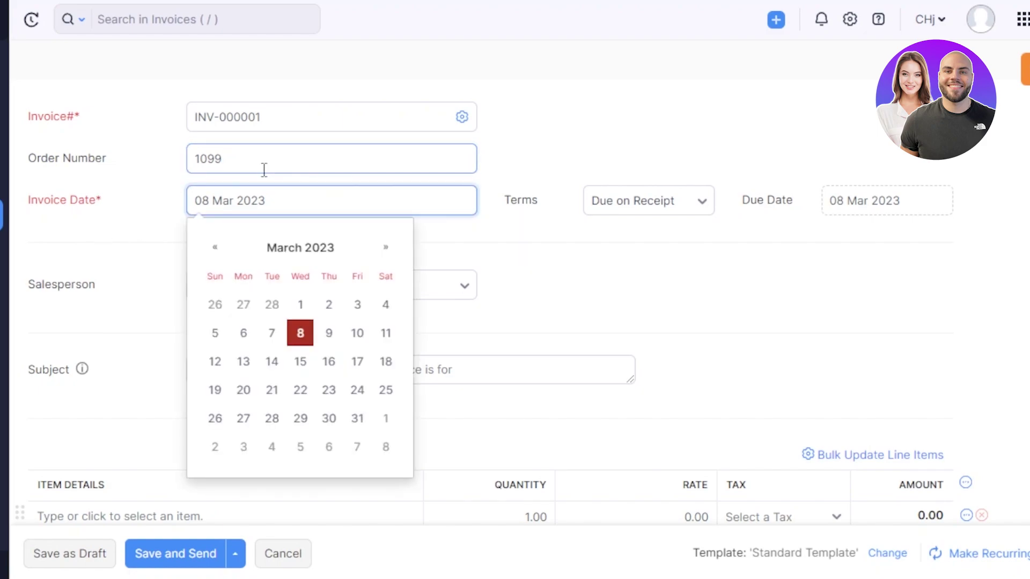
left_click(301, 333)
Set terms to Due end of the month and enter the subject 'new invoice'
left_click(641, 209)
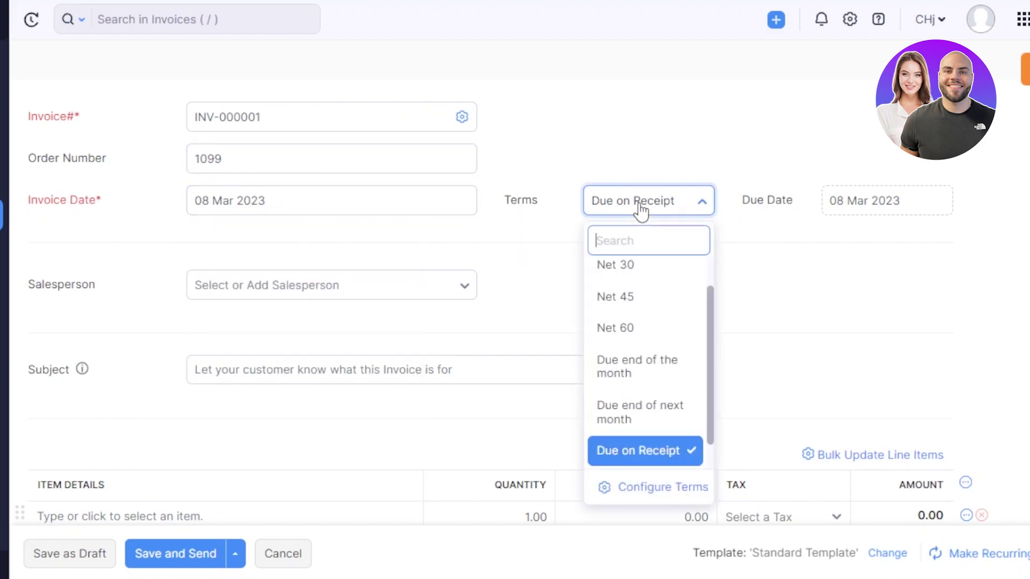
scroll(644, 303, "up", 1)
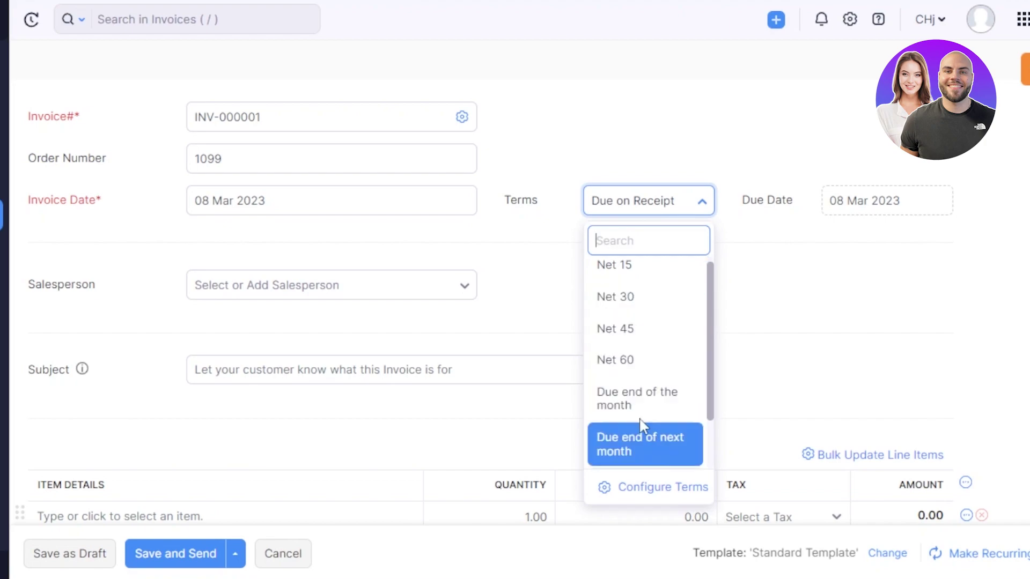
scroll(611, 376, "up", 1)
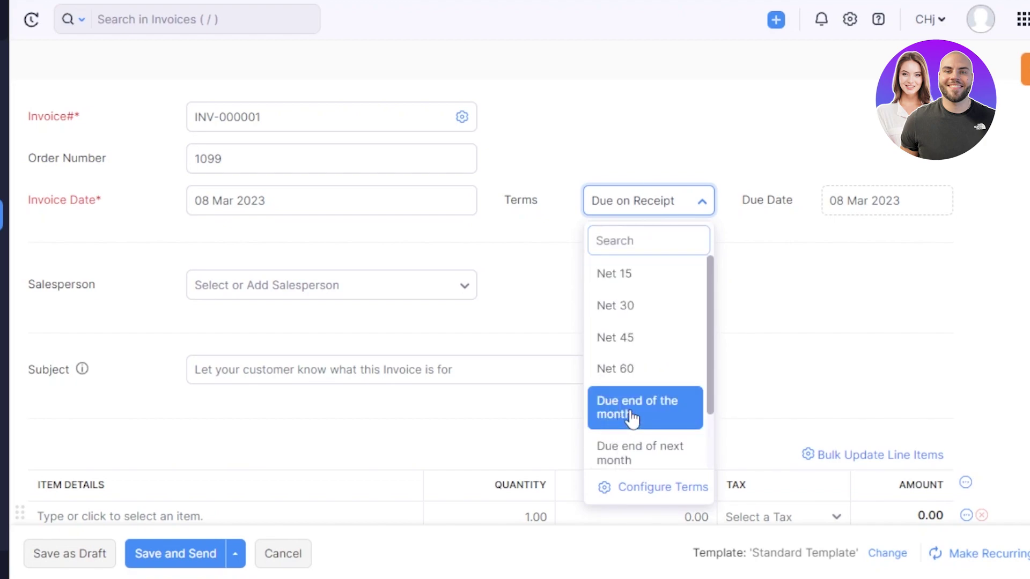
left_click(632, 418)
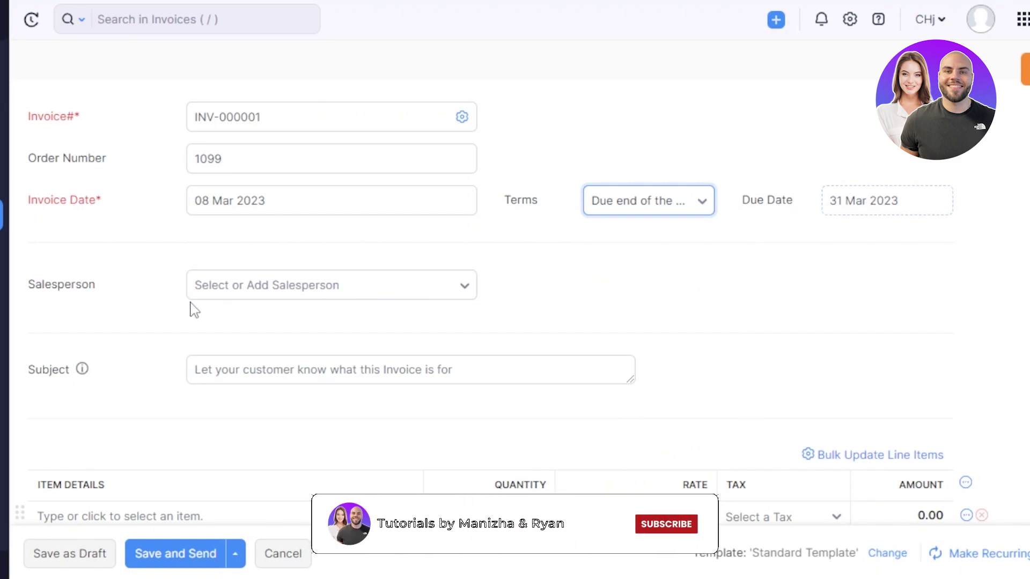
left_click(327, 305)
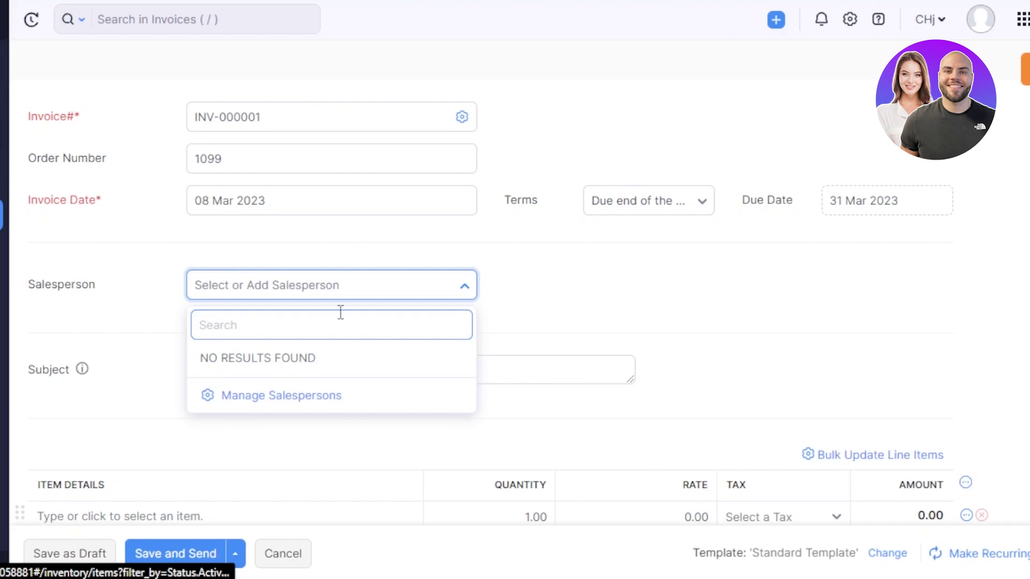
left_click(642, 343)
scroll(514, 295, "up", 4)
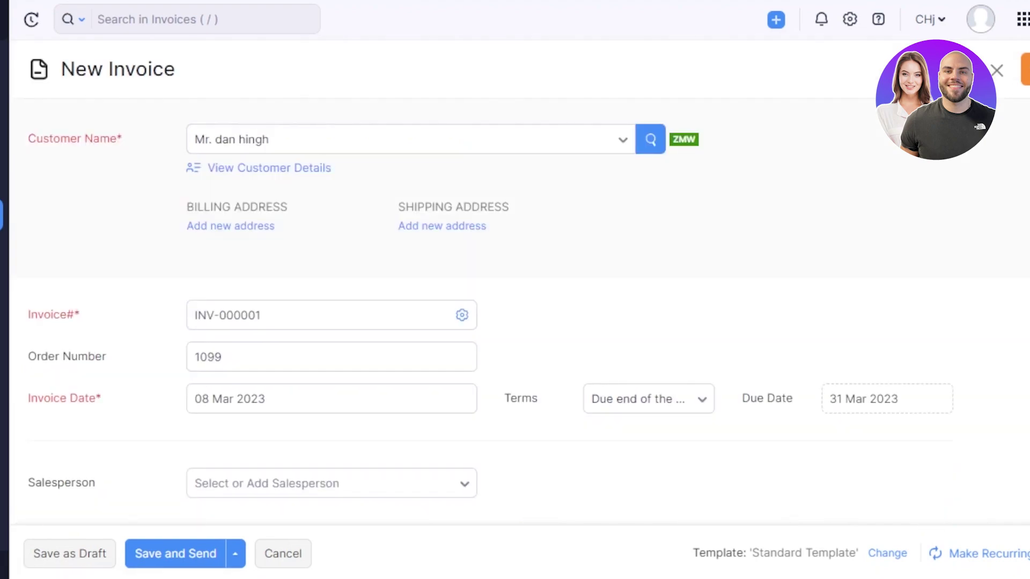
scroll(515, 295, "down", 10)
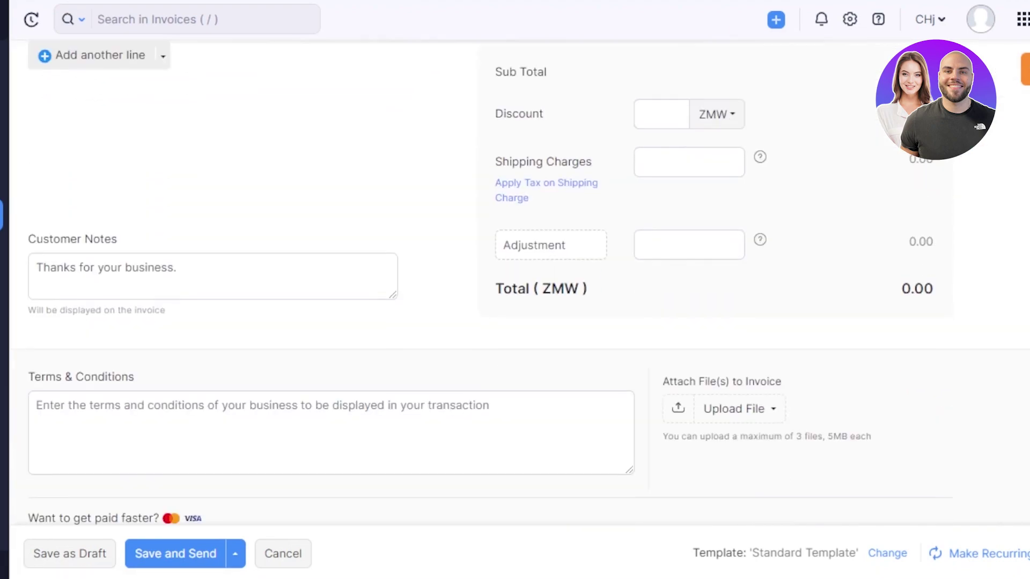
scroll(515, 295, "up", 6)
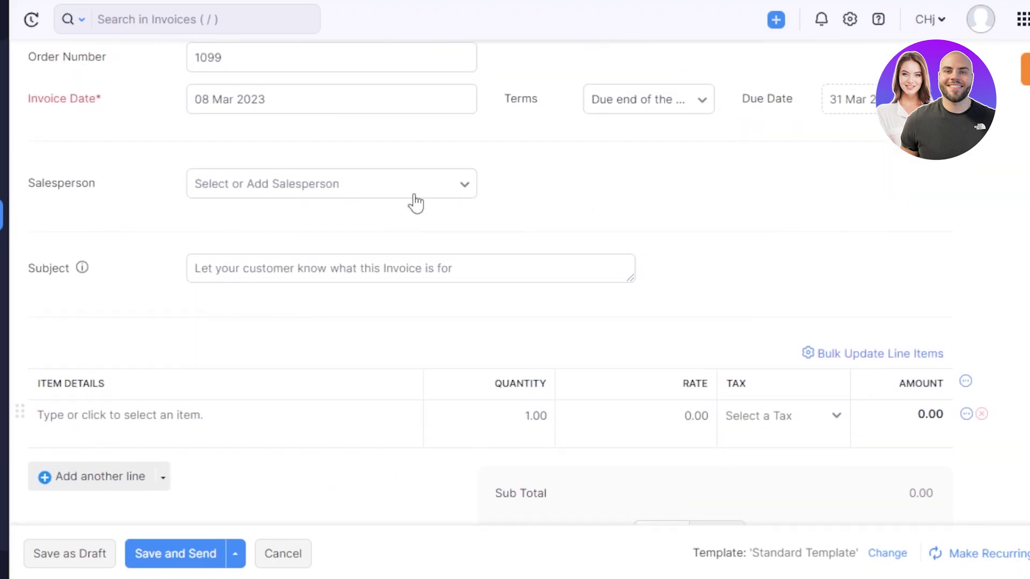
left_click(319, 269)
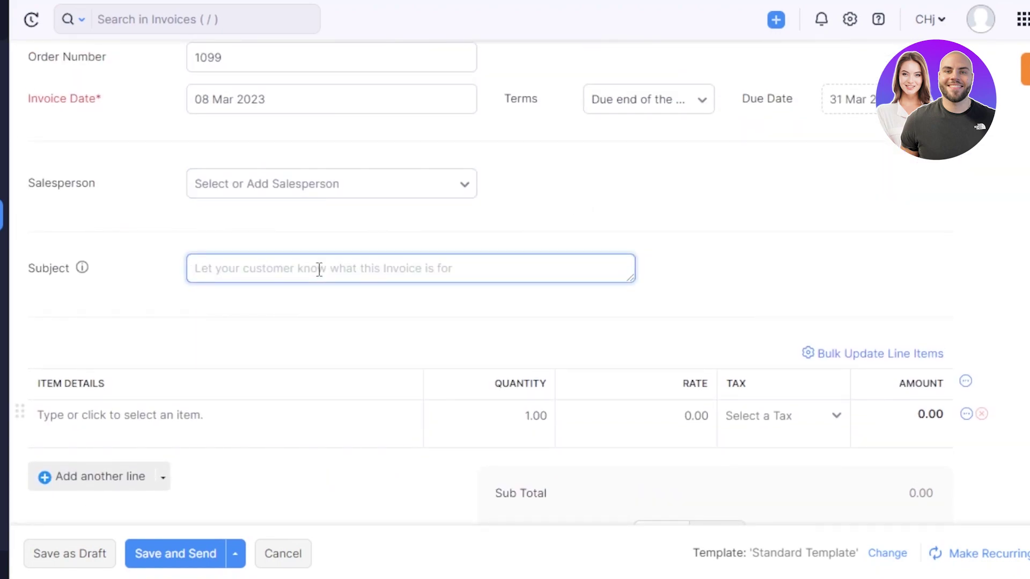
type("new invoice")
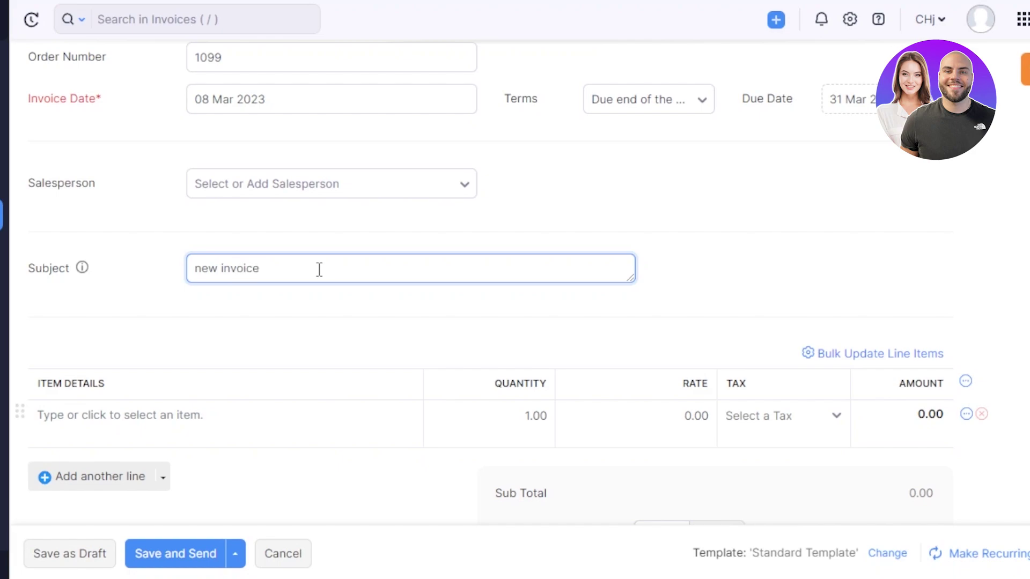
Add online service to the first invoice line with quantity 2
scroll(507, 298, "down", 3)
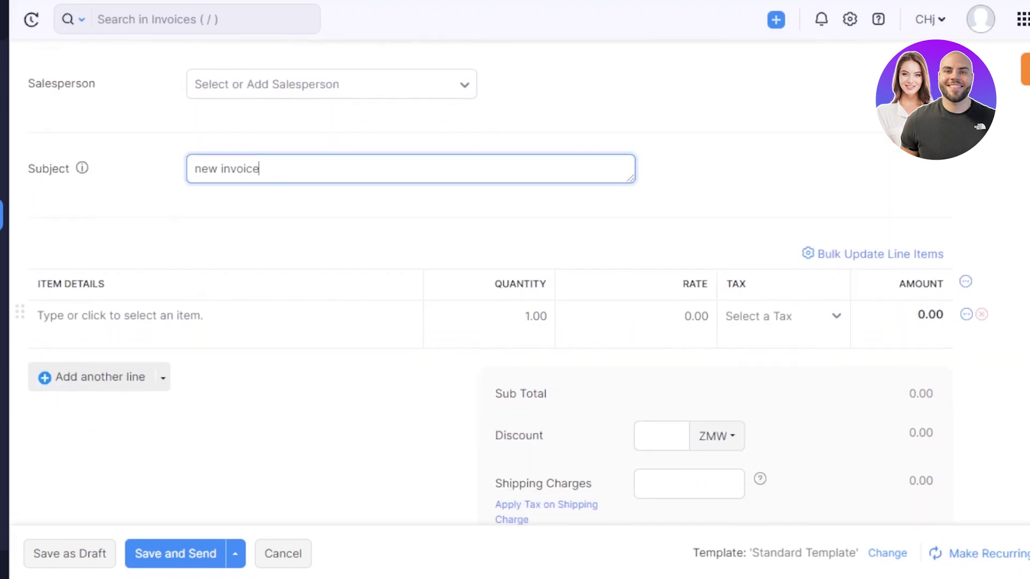
left_click(188, 234)
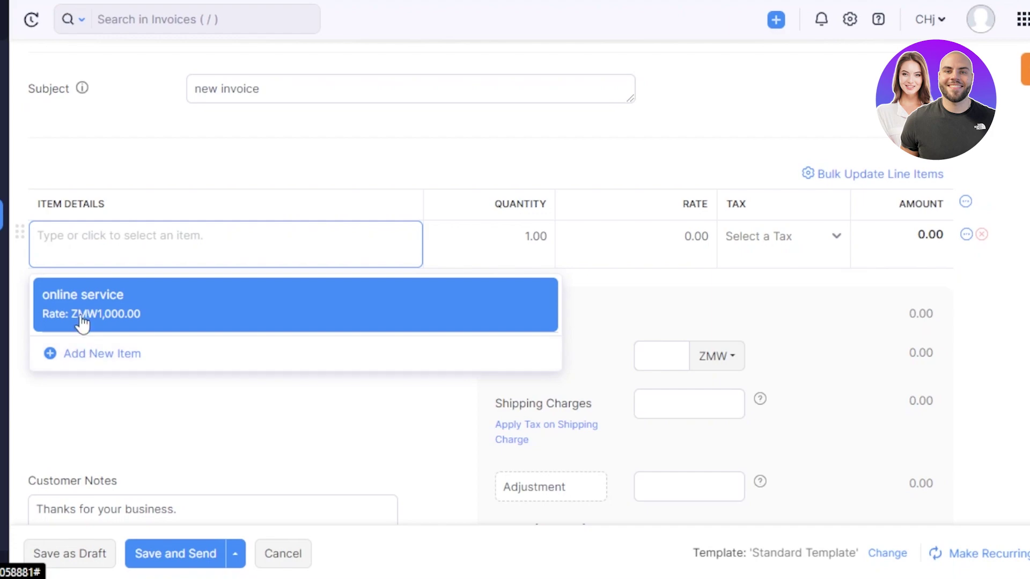
left_click(83, 322)
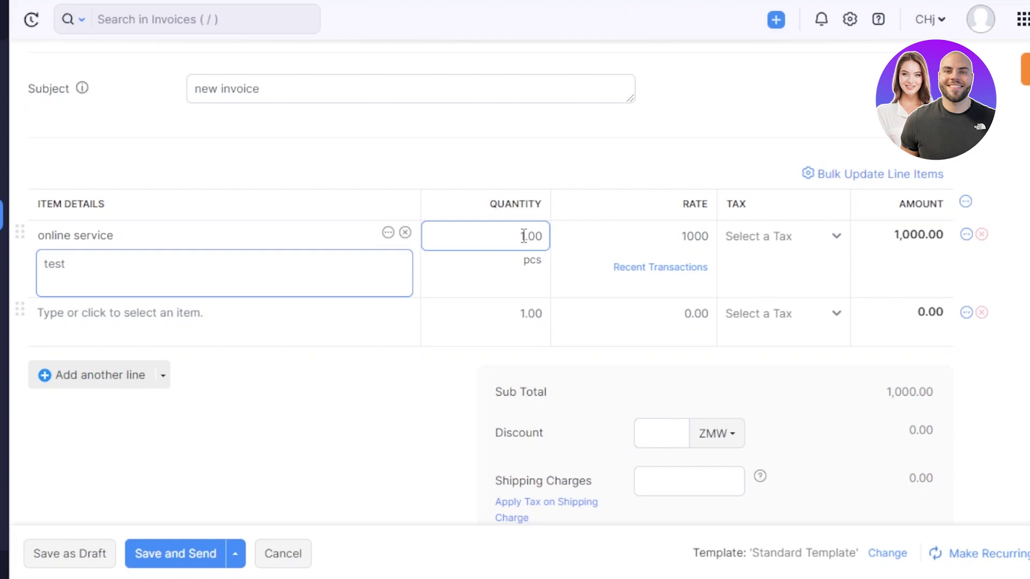
left_click(523, 236)
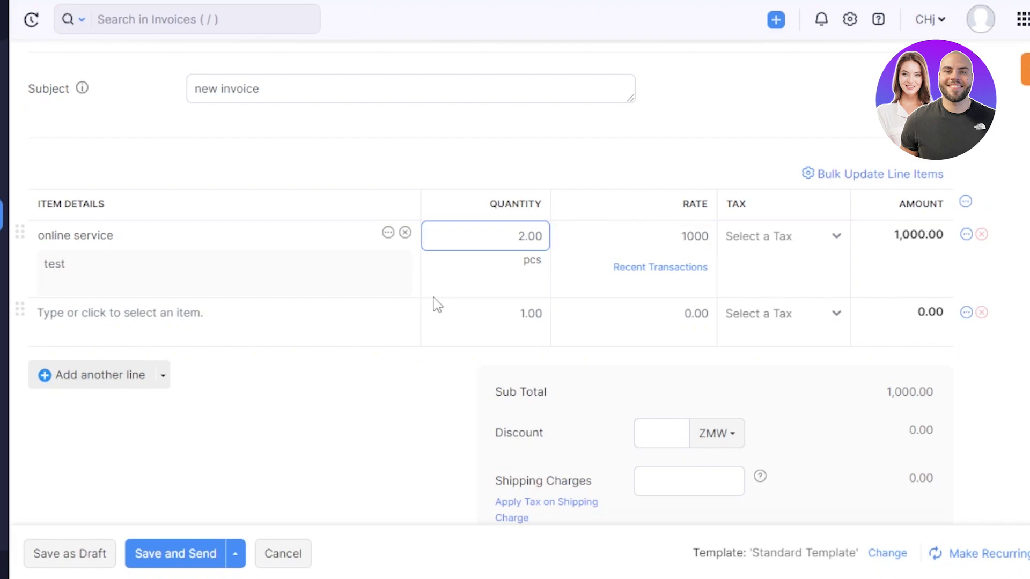
left_click(406, 386)
left_click(96, 343)
left_click(424, 415)
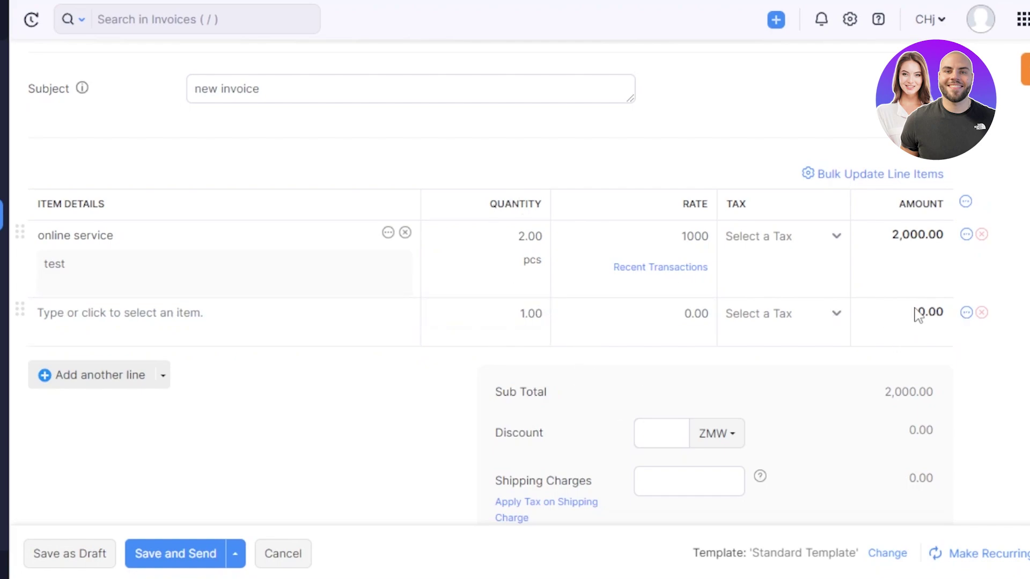
Leave the discount empty and check the ZMW 2,000.00 total down to Terms & Conditions
scroll(711, 234, "down", 3)
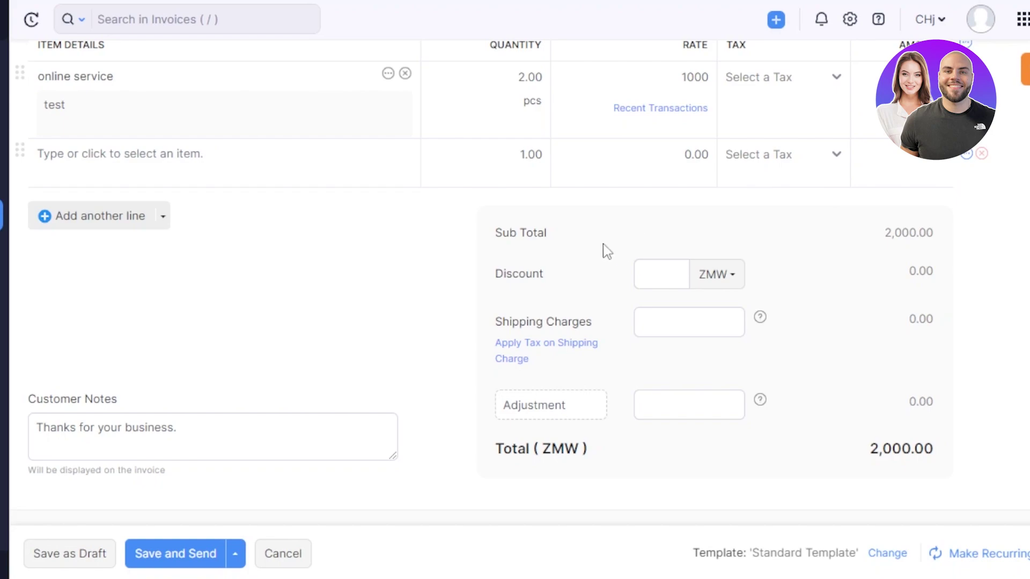
left_click(659, 276)
left_click(677, 347)
left_click_drag(870, 457, 916, 455)
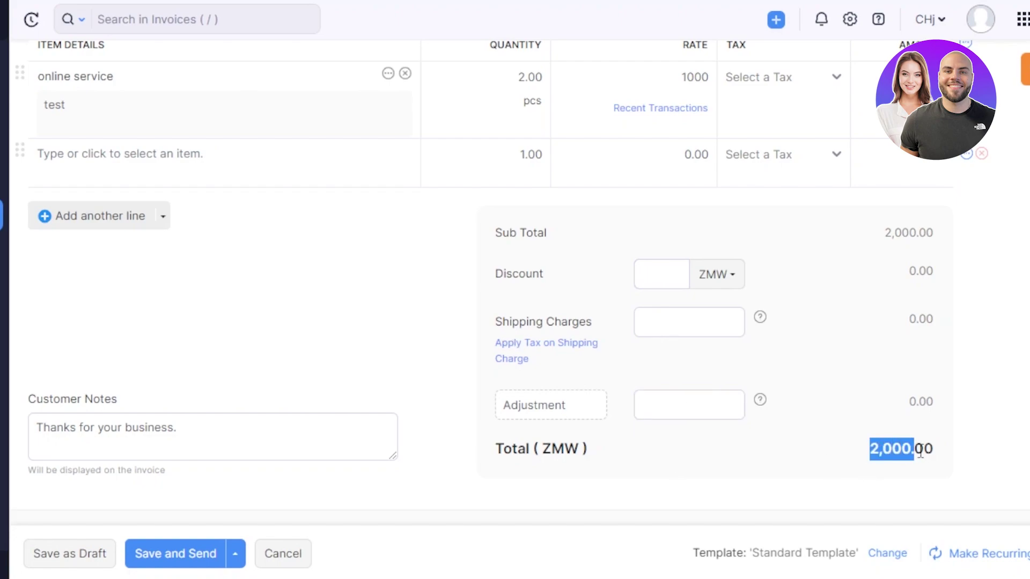
left_click(960, 457)
scroll(960, 457, "down", 6)
scroll(645, 280, "up", 5)
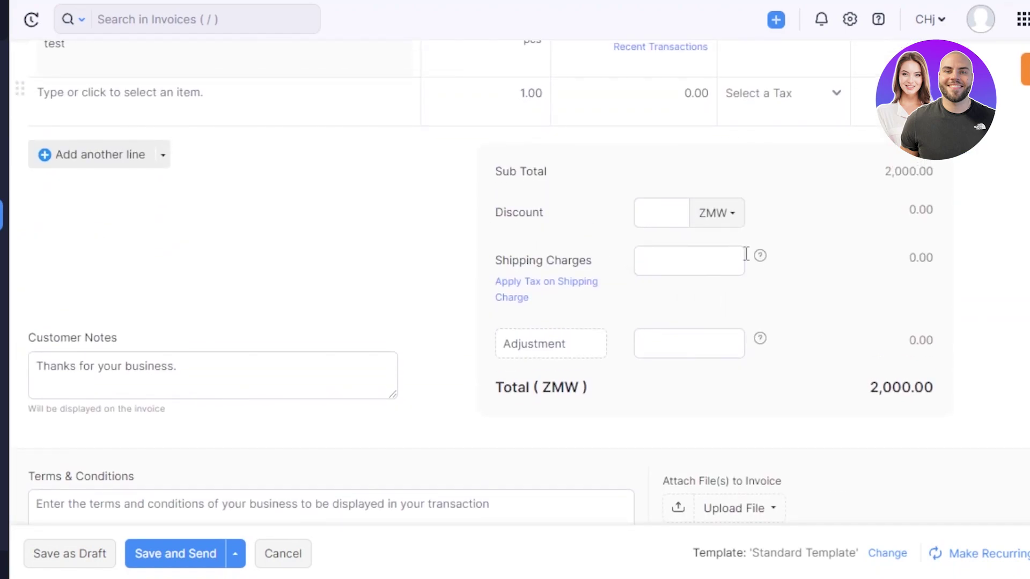
scroll(1013, 379, "down", 7)
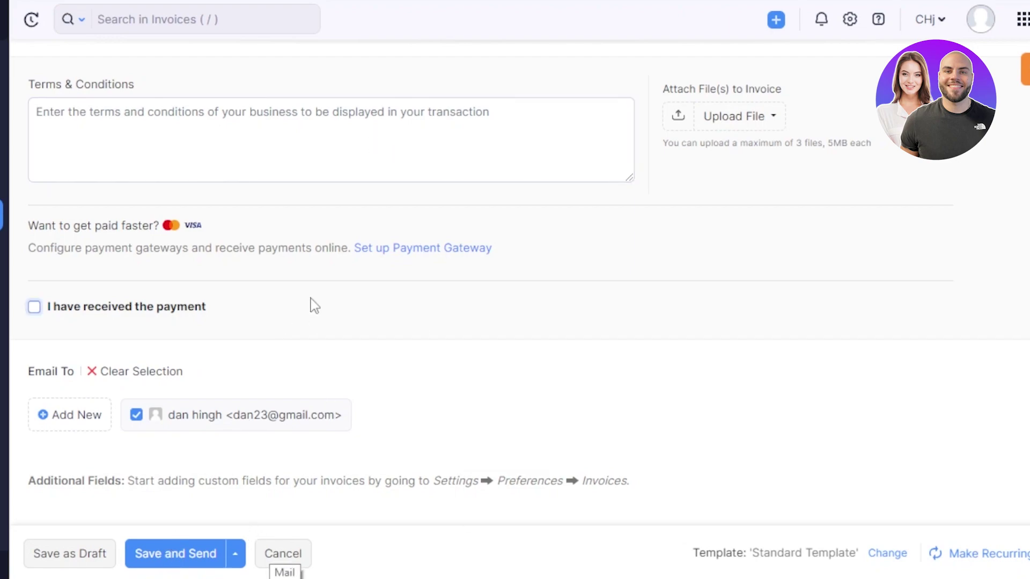
Save invoice INV-000001 as a draft
left_click(86, 560)
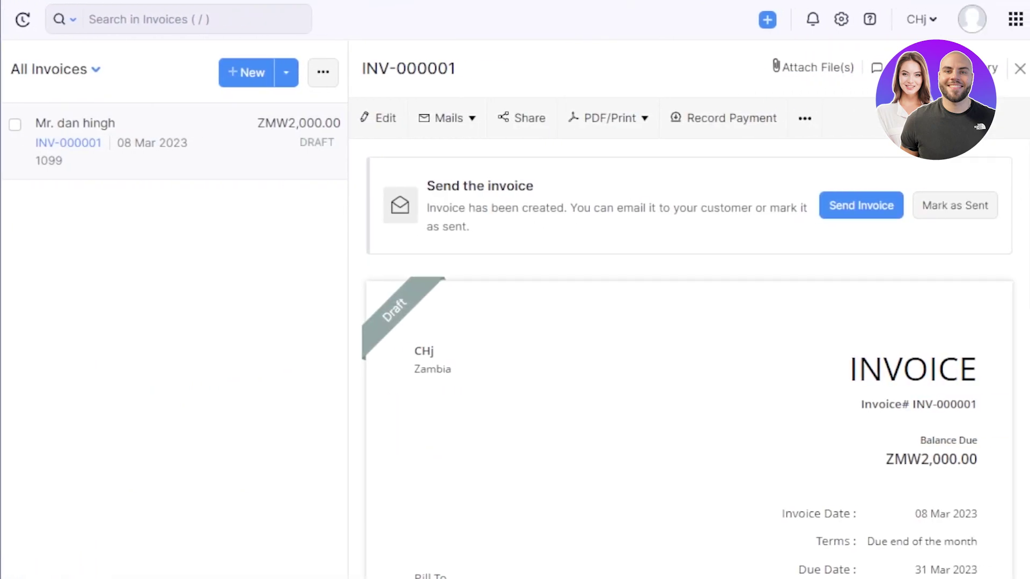
Scroll the INV-000001 preview to check the 2.00 pcs online service line and ZMW2,000.00 balance
scroll(689, 354, "down", 5)
scroll(689, 354, "up", 5)
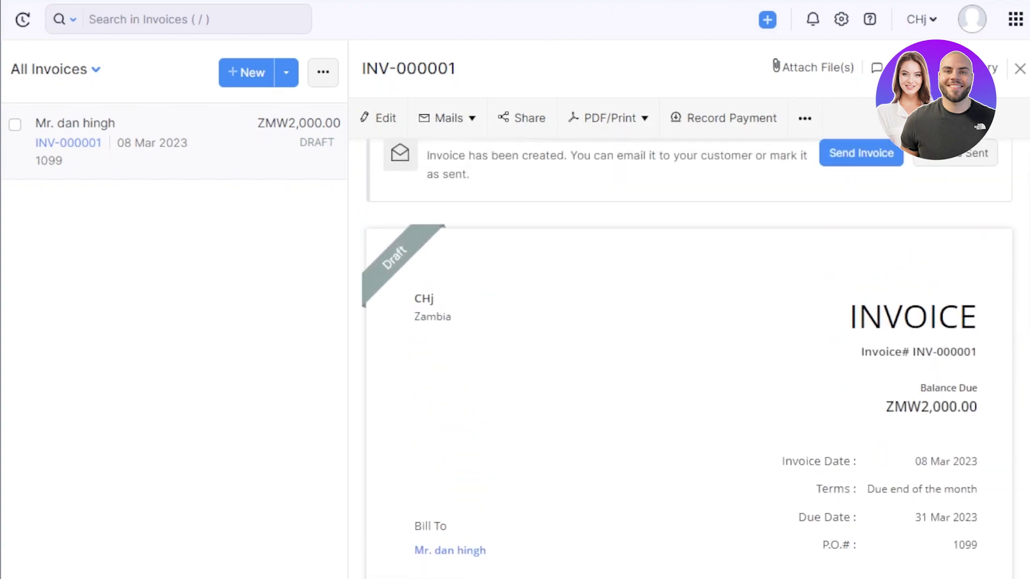
scroll(689, 354, "down", 8)
scroll(689, 354, "up", 7)
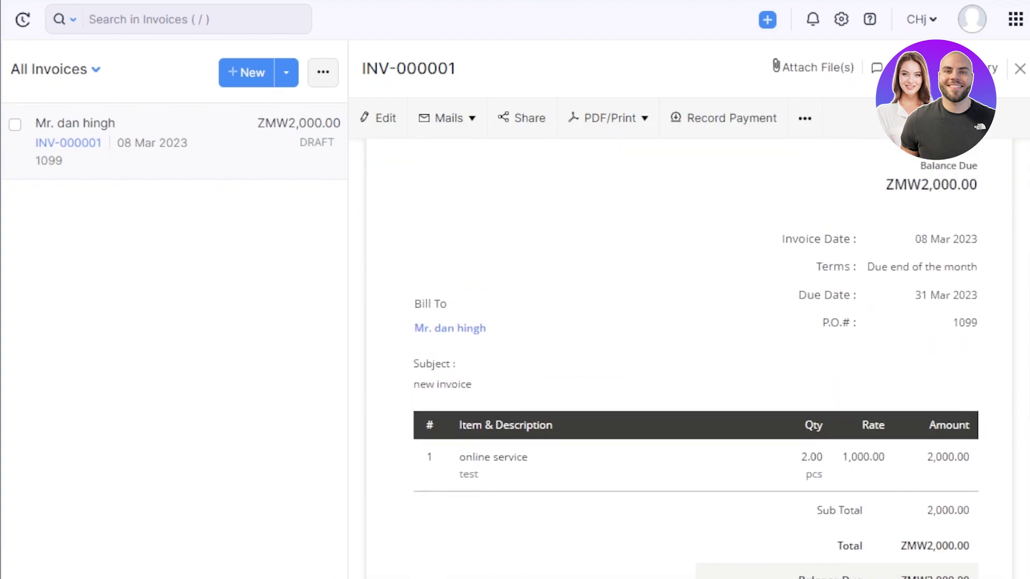
scroll(689, 354, "down", 5)
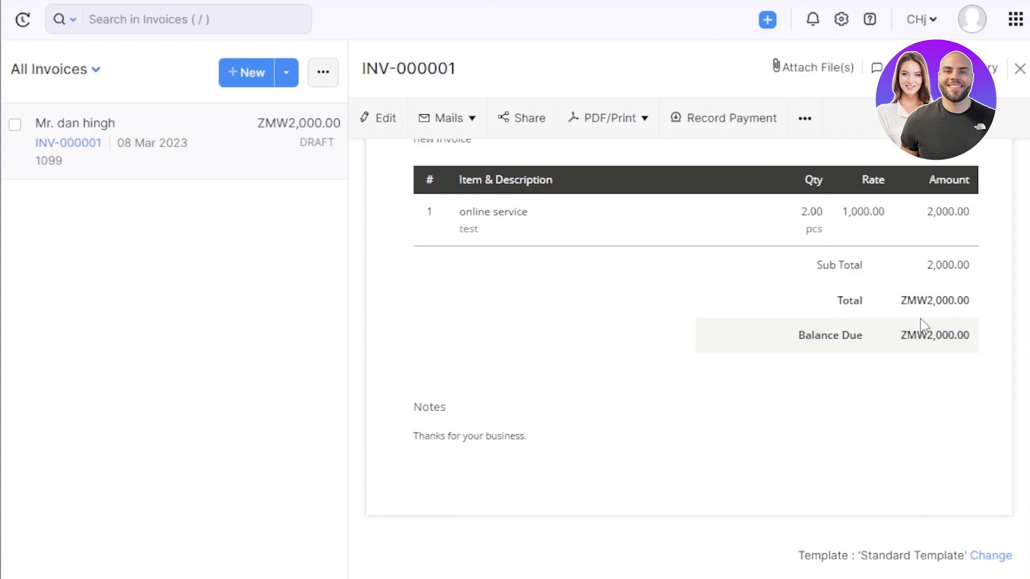
scroll(714, 361, "up", 10)
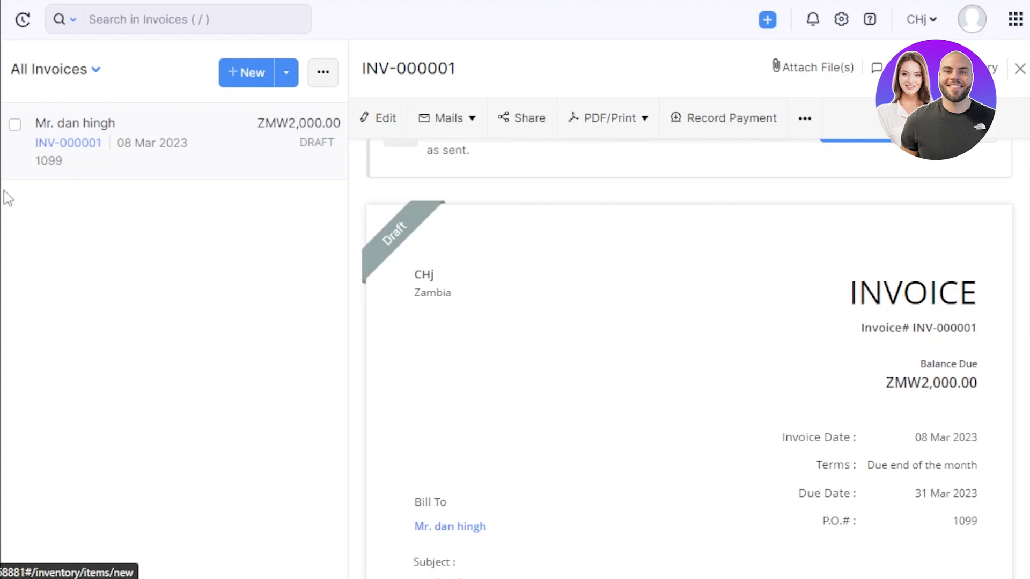
mouse_move(4, 191)
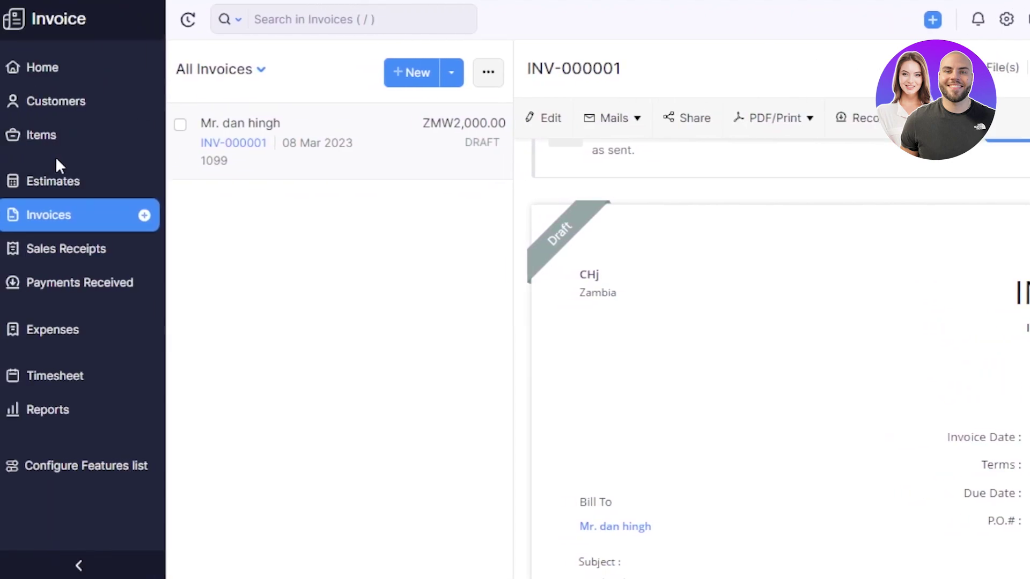
Start estimate EST-000001 dated 08 Mar 2023 for the existing customer and scroll the form
left_click(75, 180)
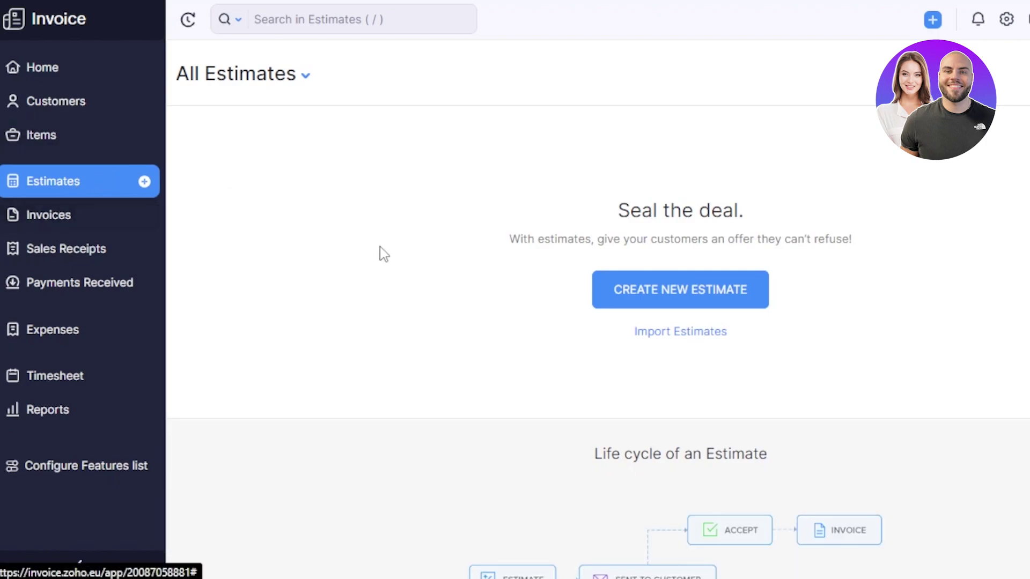
left_click(650, 299)
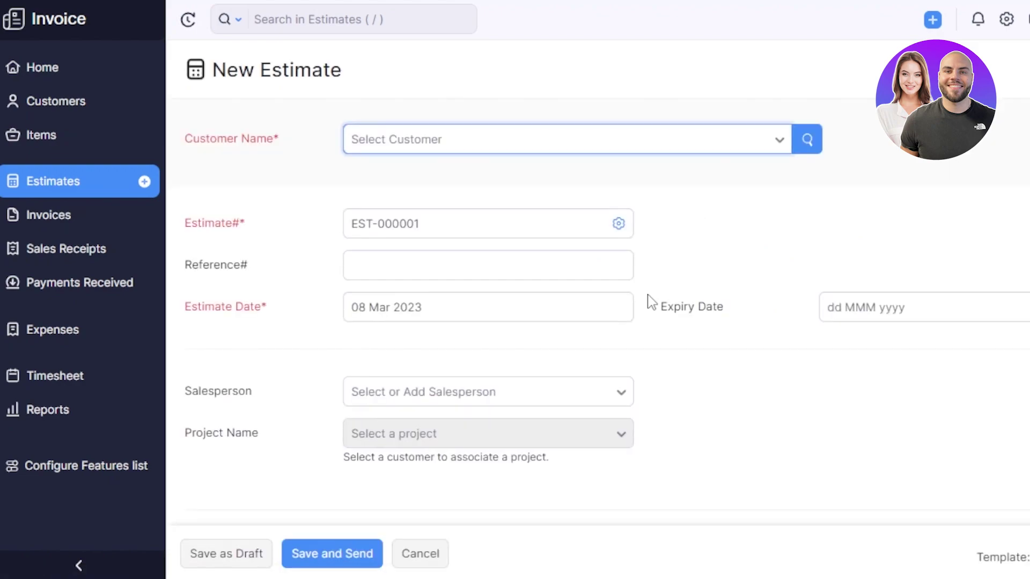
left_click(384, 149)
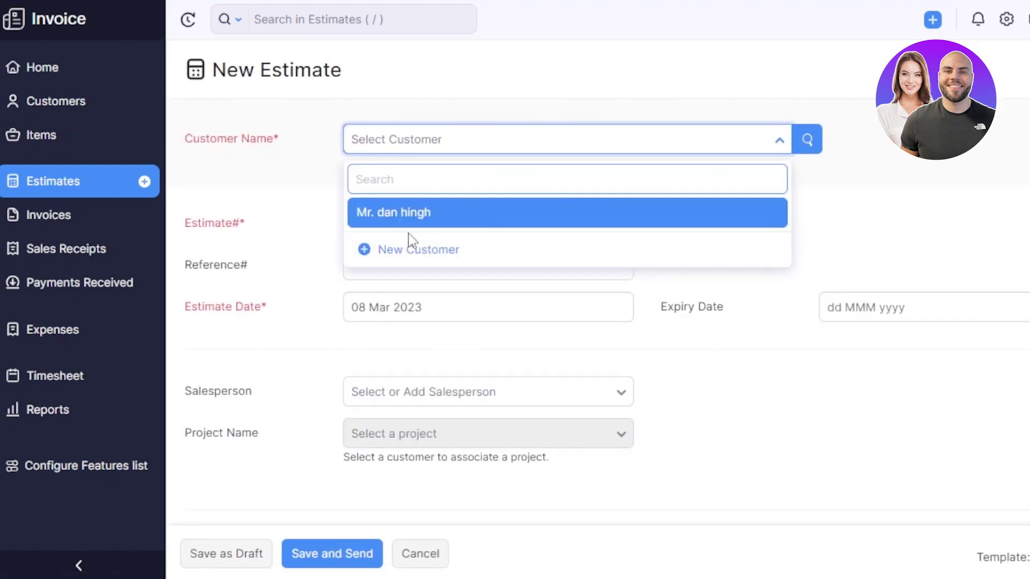
left_click(403, 215)
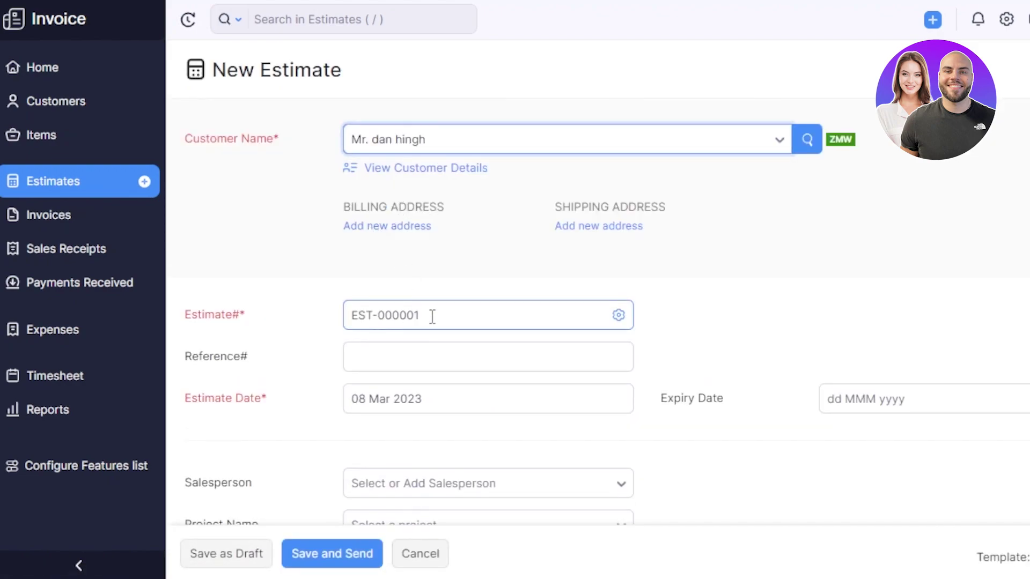
left_click(432, 317)
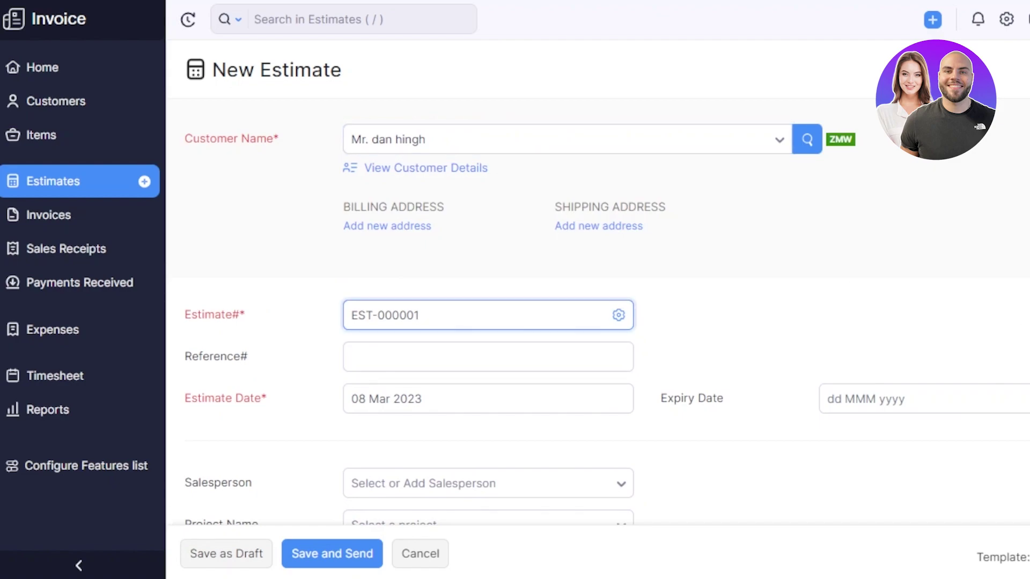
scroll(680, 171, "down", 6)
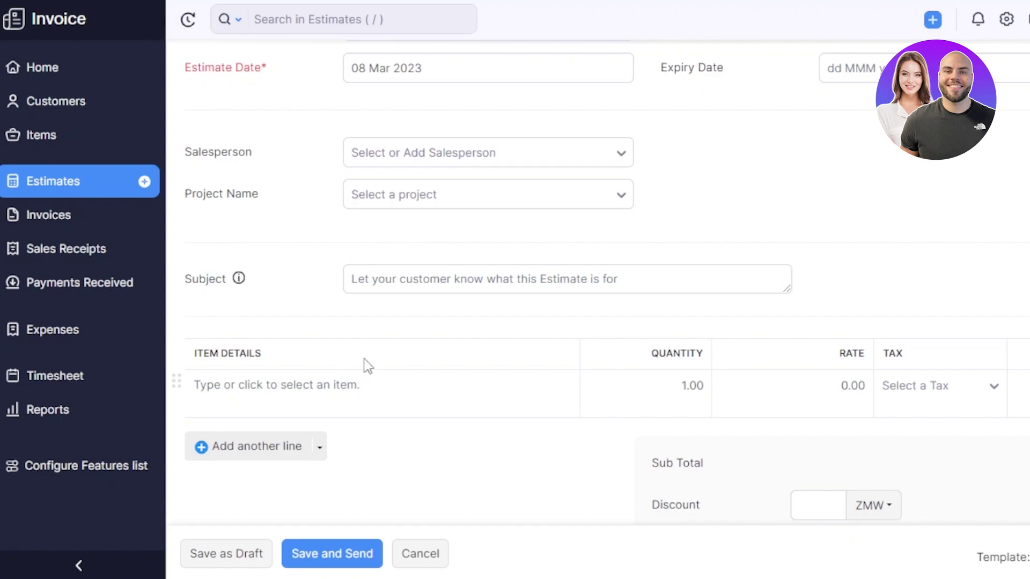
scroll(476, 435, "down", 5)
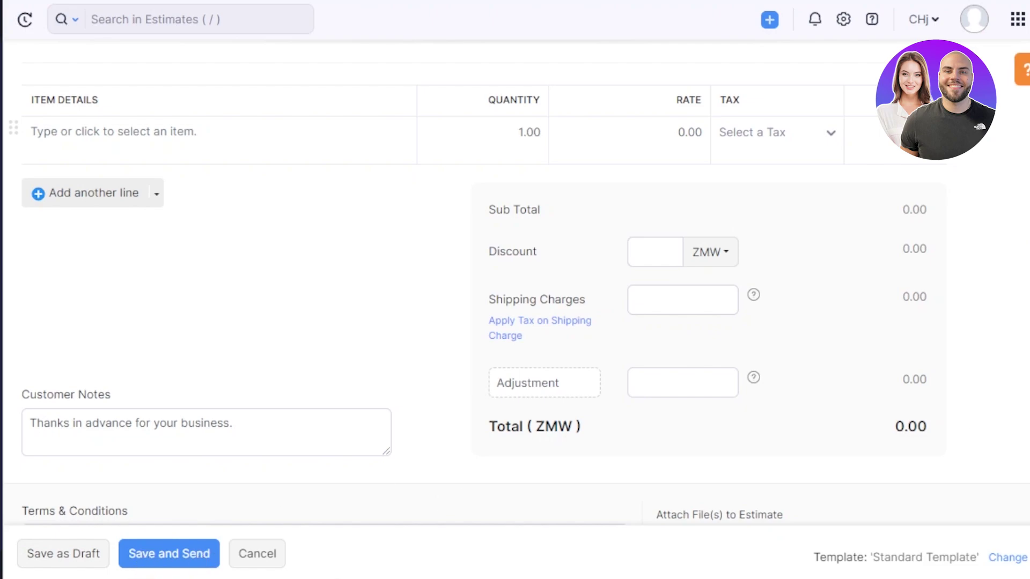
scroll(515, 290, "up", 10)
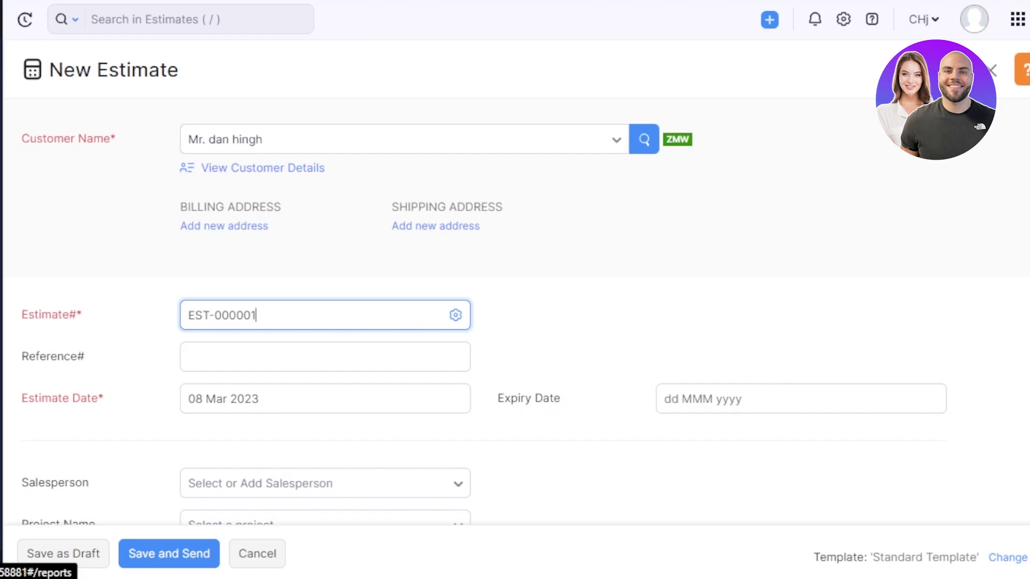
Go to Reports, discarding the unsaved estimate, to view the Sales, Receivables and Payments Received lists
left_click(0, 409)
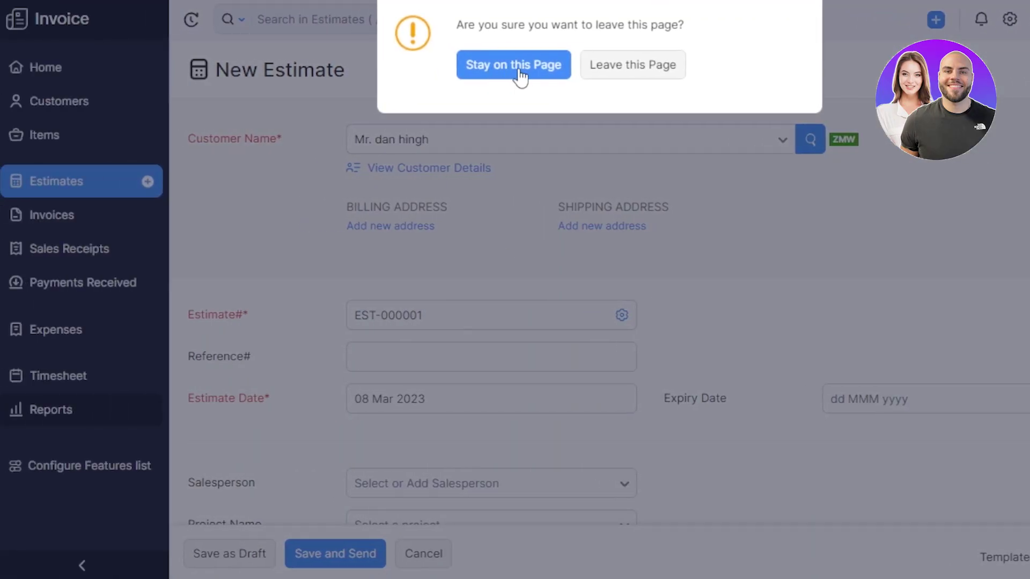
left_click(641, 66)
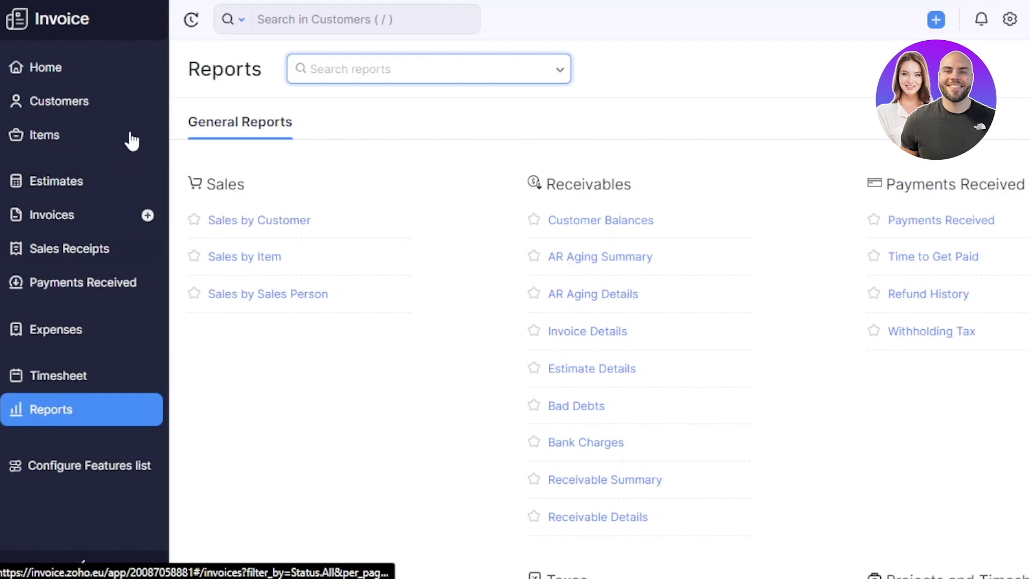
Review the Home dashboard's ZMW0.00 receivables and sales, then preview and dismiss the + Quick Create menu
left_click(95, 72)
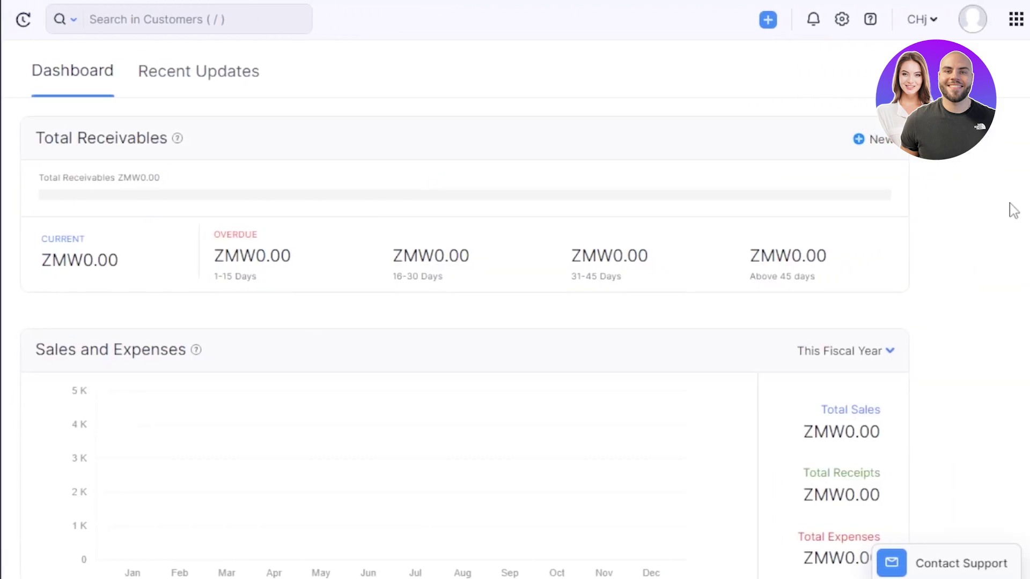
scroll(456, 333, "down", 15)
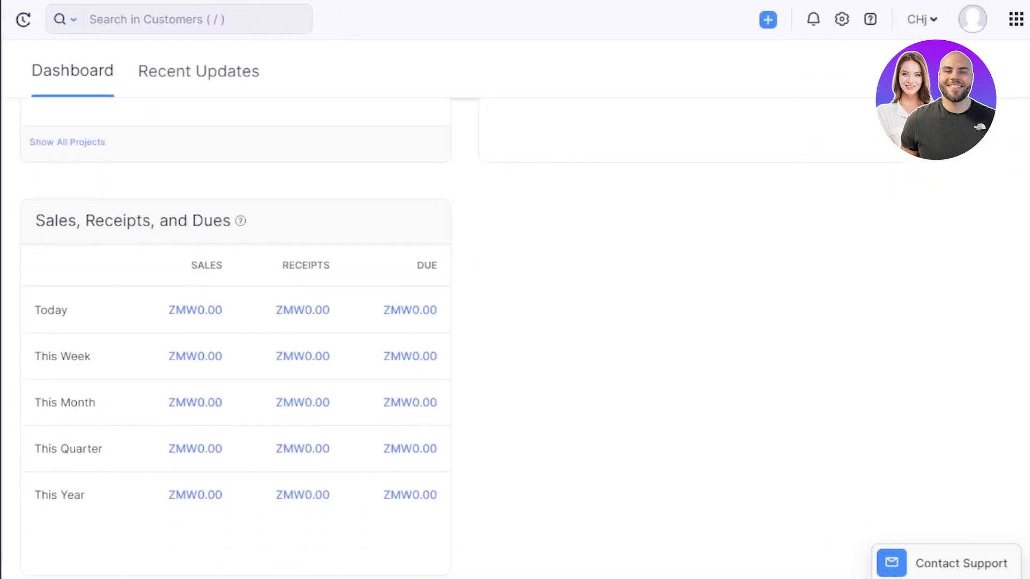
scroll(456, 332, "up", 15)
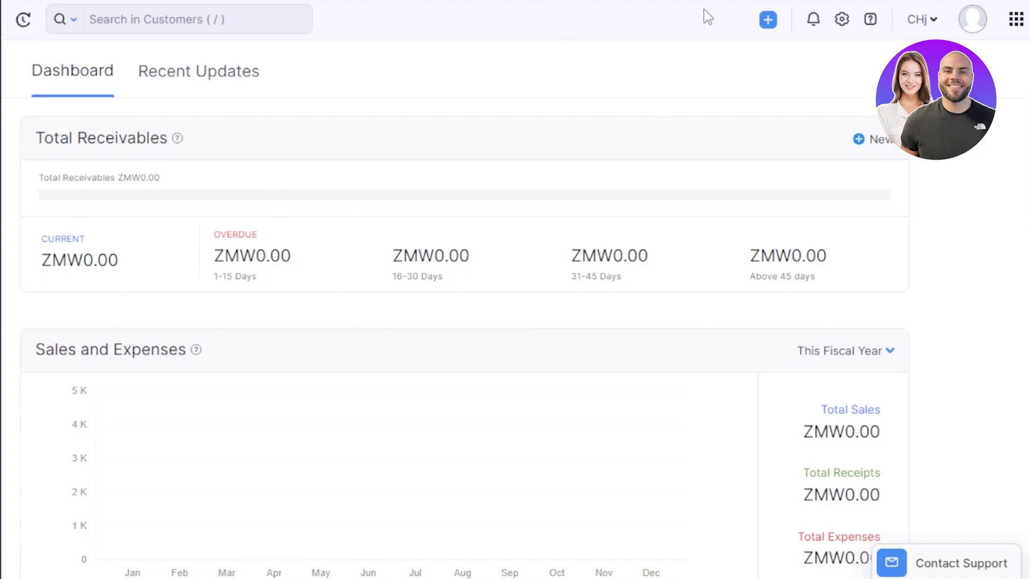
scroll(515, 322, "down", 20)
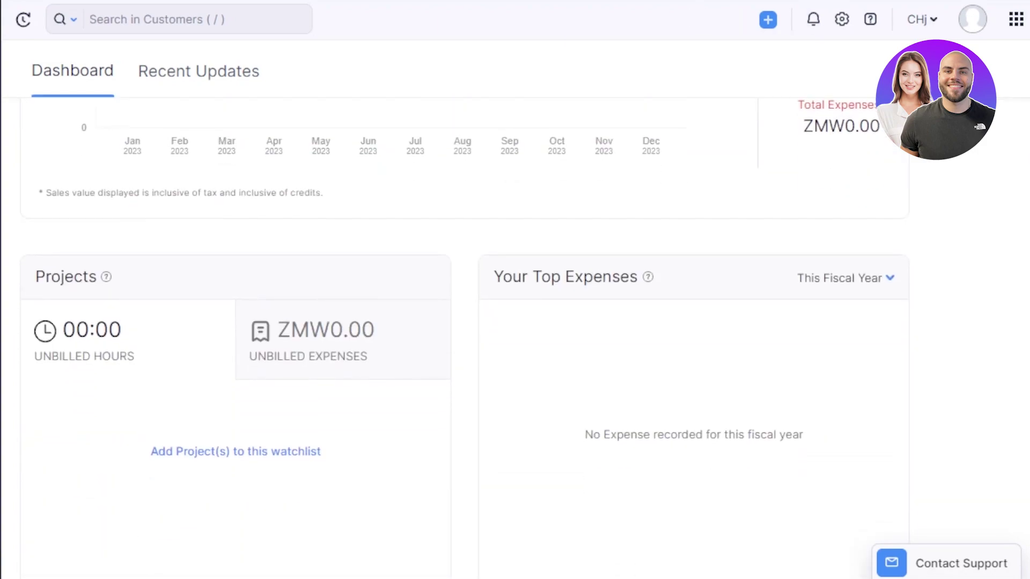
scroll(515, 322, "up", 20)
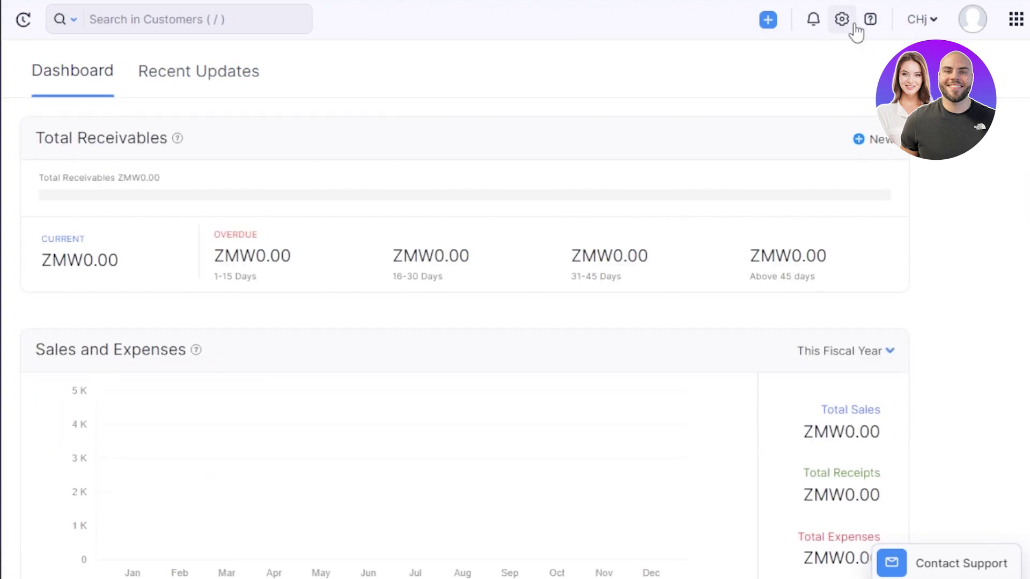
left_click(769, 23)
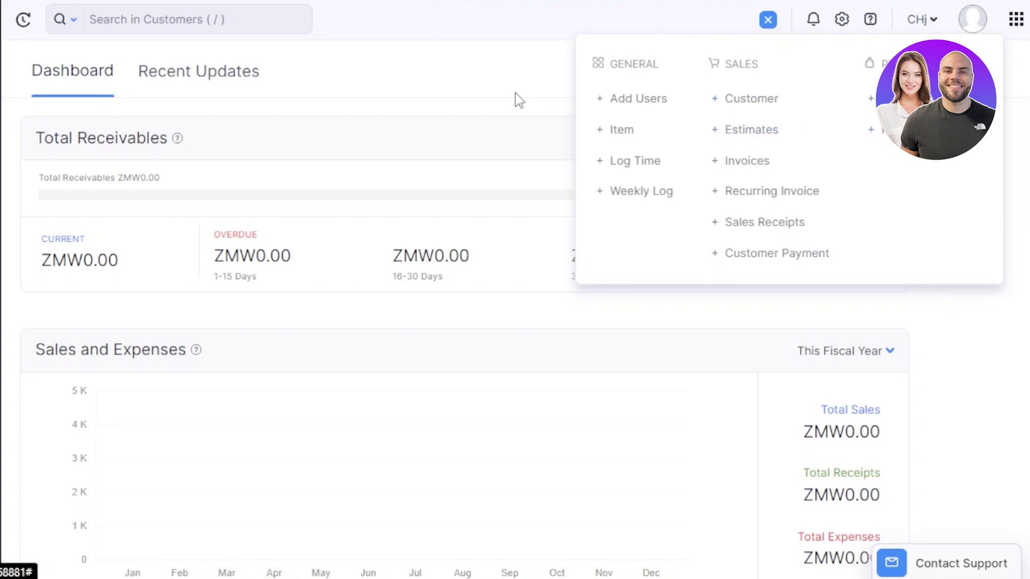
left_click(474, 79)
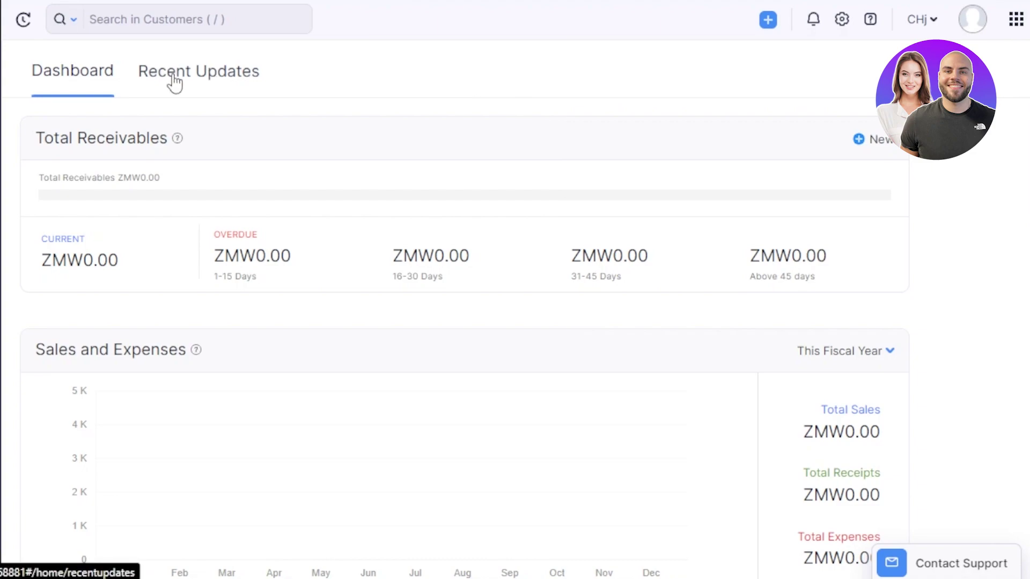